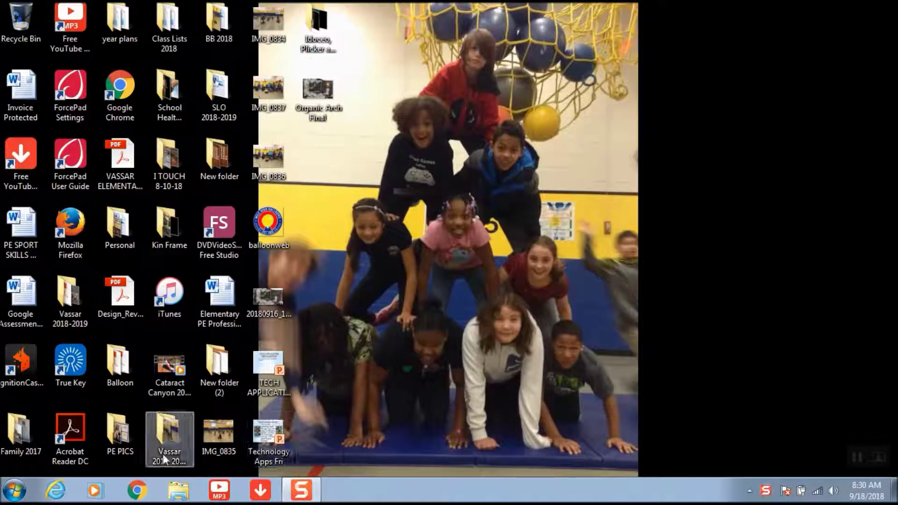
- Open Chrome and load the 'aps' district homepage with its Staff menu showing
click(140, 491)
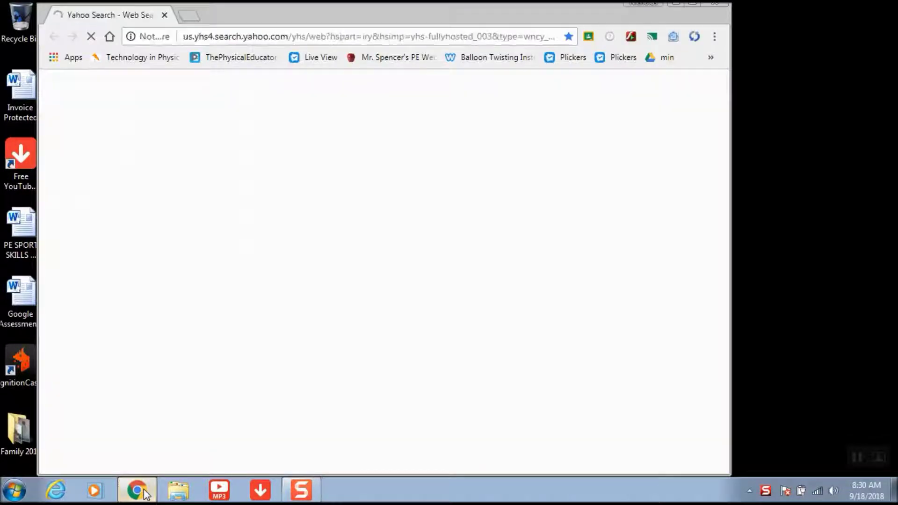
click(271, 38)
text(aps)
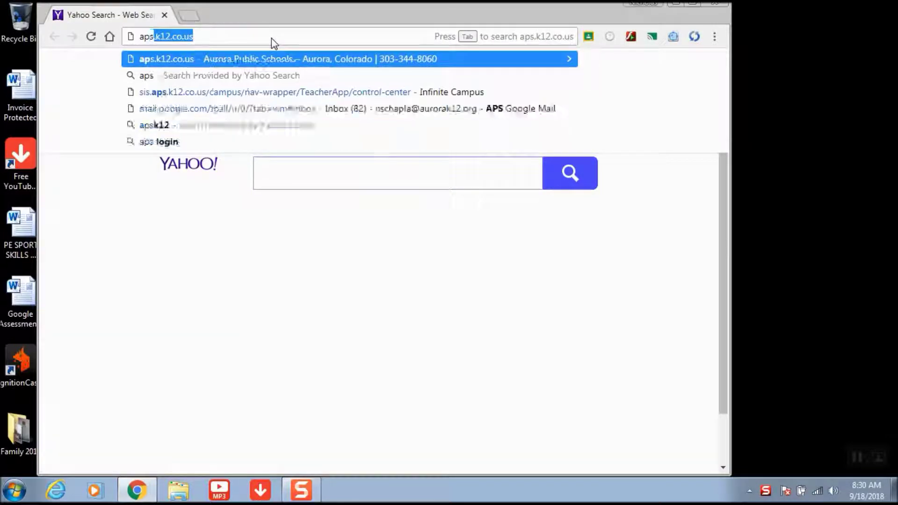
key(Return)
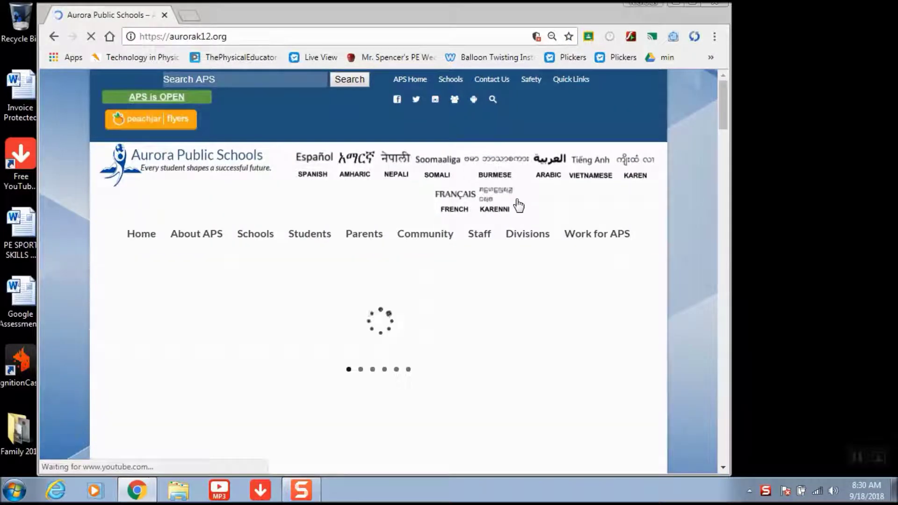
mouse_move(480, 241)
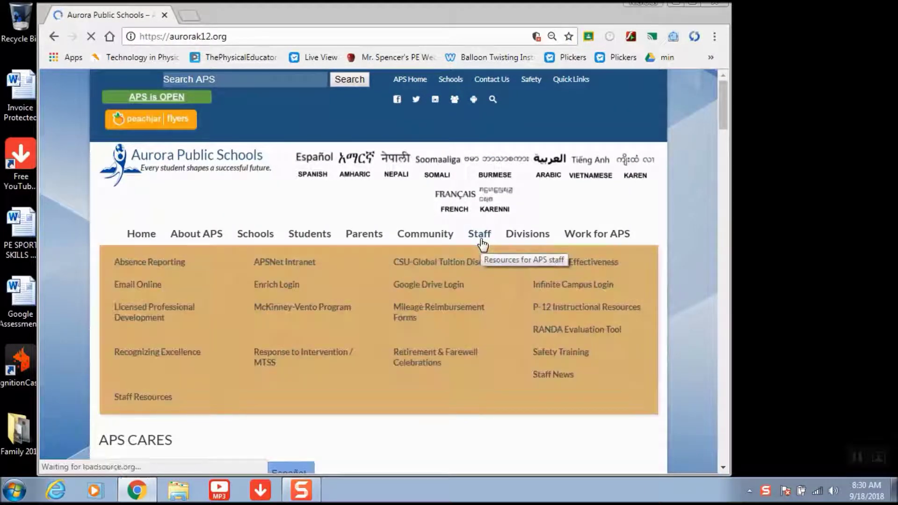
- Sign in to Infinite Campus staff login with the account username and password
click(571, 281)
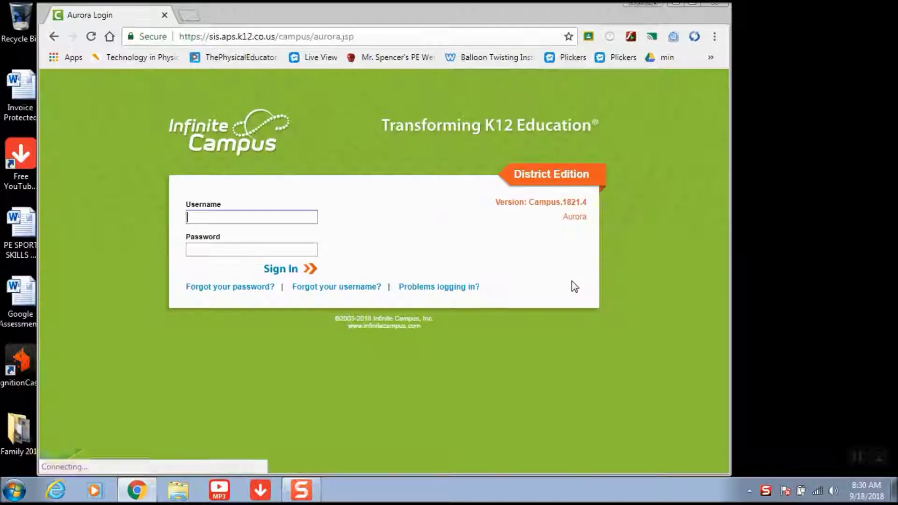
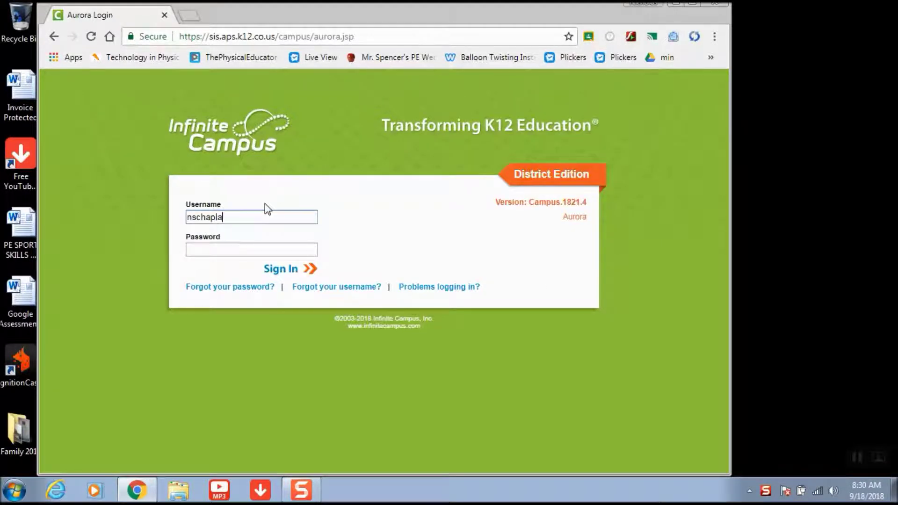
key(Tab)
text(••••••)
key(Return)
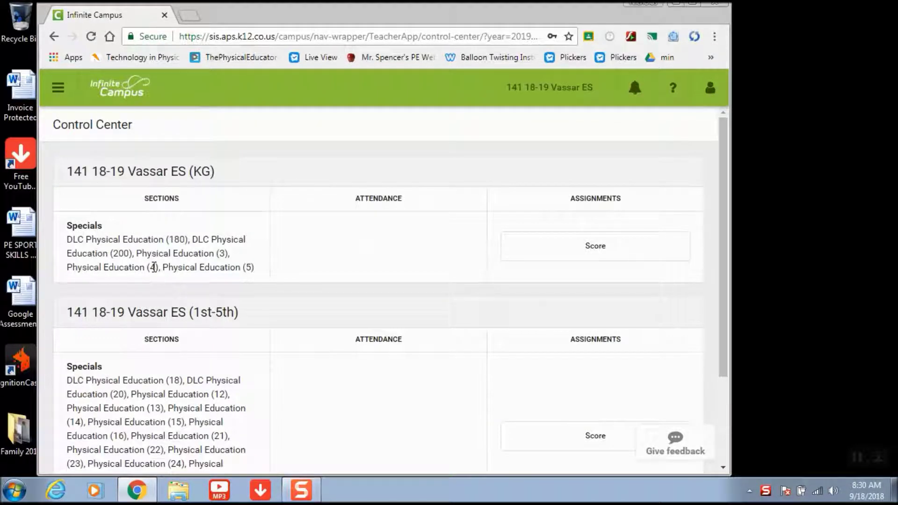
- In Campus Tools, create a new Query Wizard Student filter in Ad Hoc Filter Designer
click(58, 87)
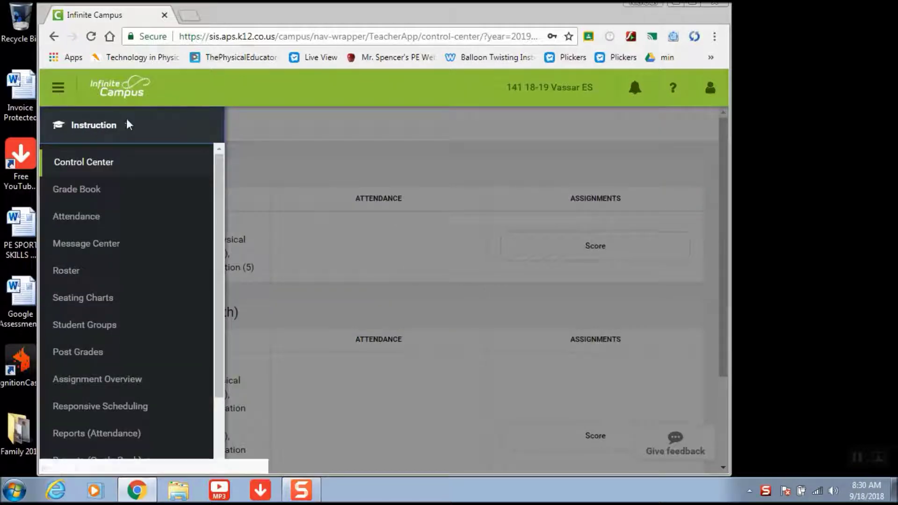
click(127, 122)
click(165, 218)
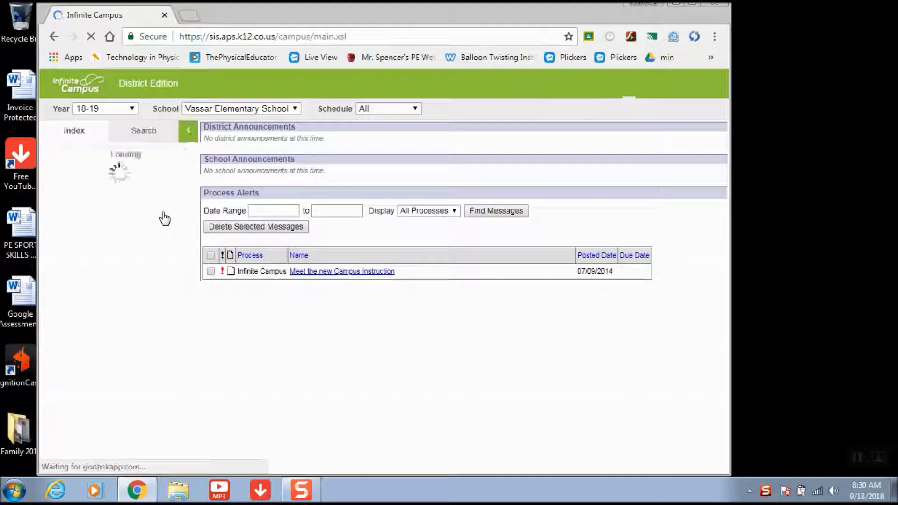
click(117, 409)
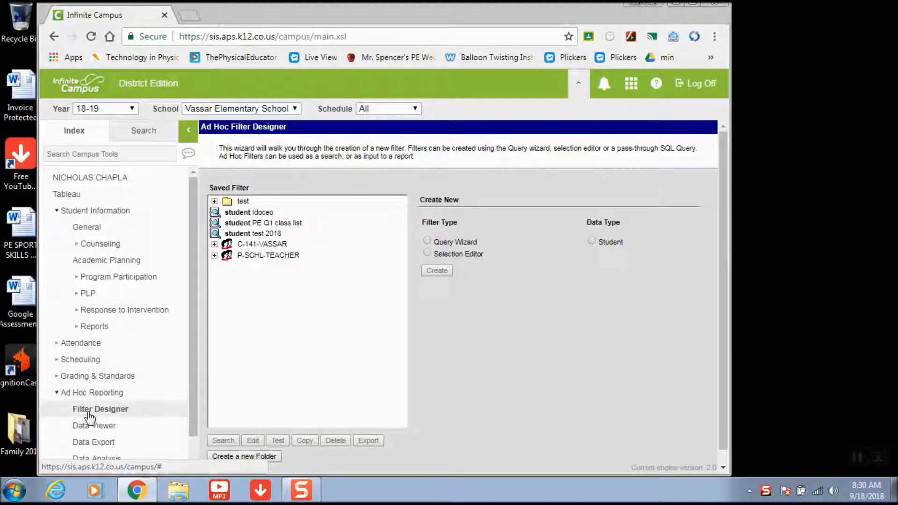
click(427, 240)
click(593, 240)
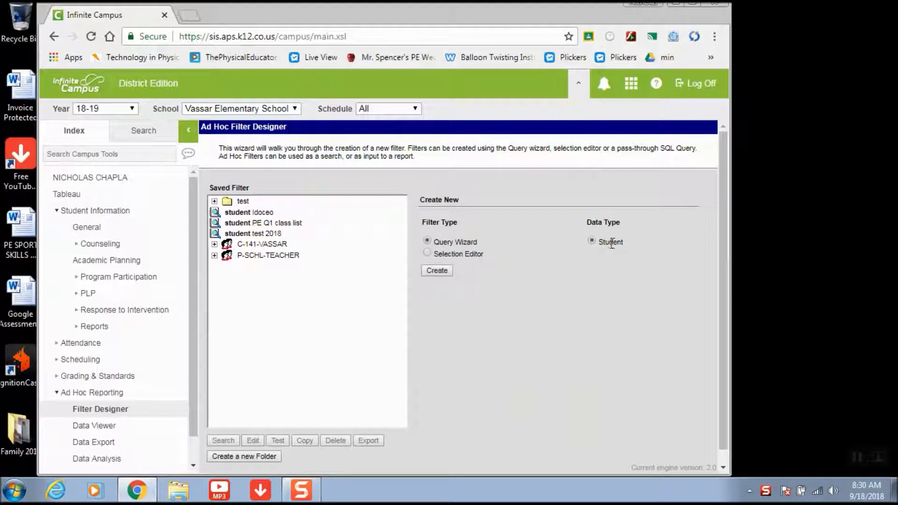
click(442, 271)
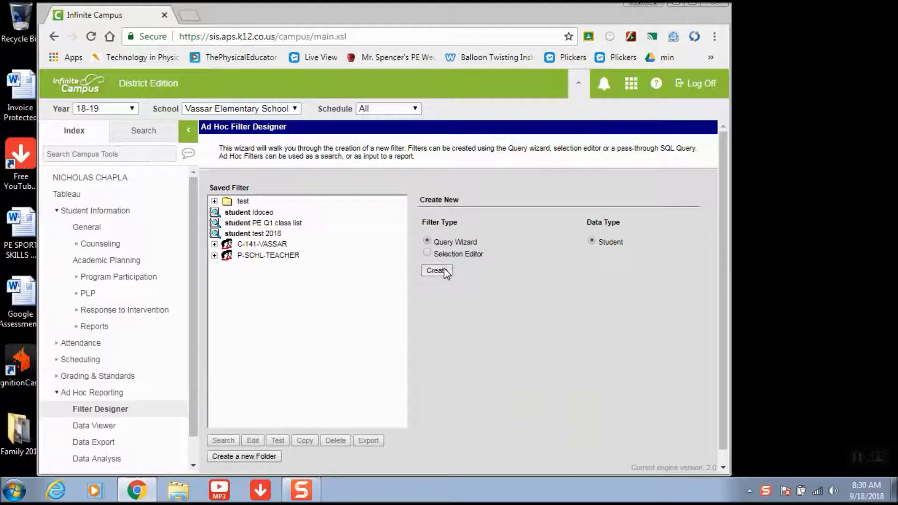
- Name the query 'Idoceo Students 2018', leaving the Schedule set to All
click(278, 223)
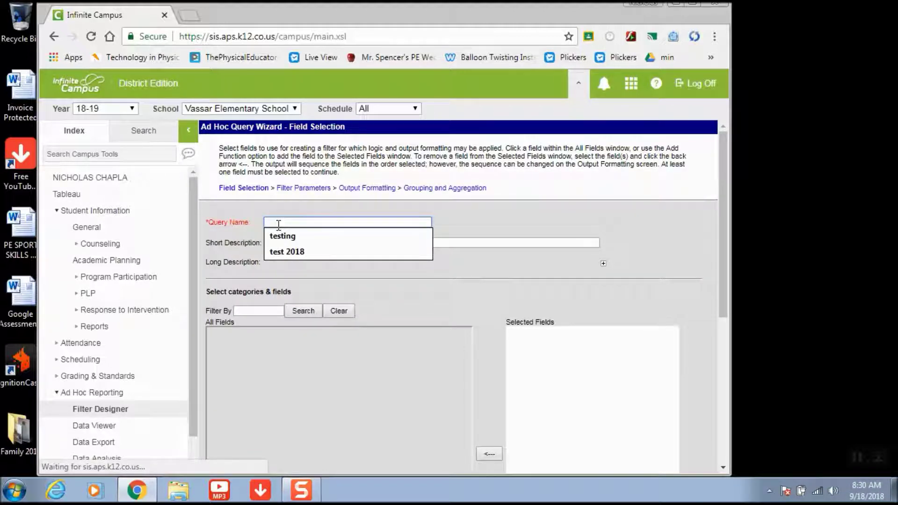
text(ldoc)
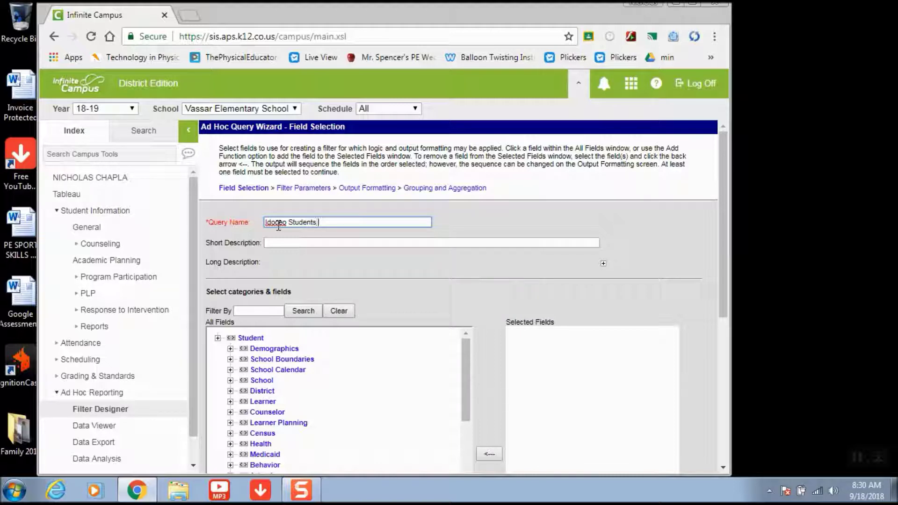
text(2018)
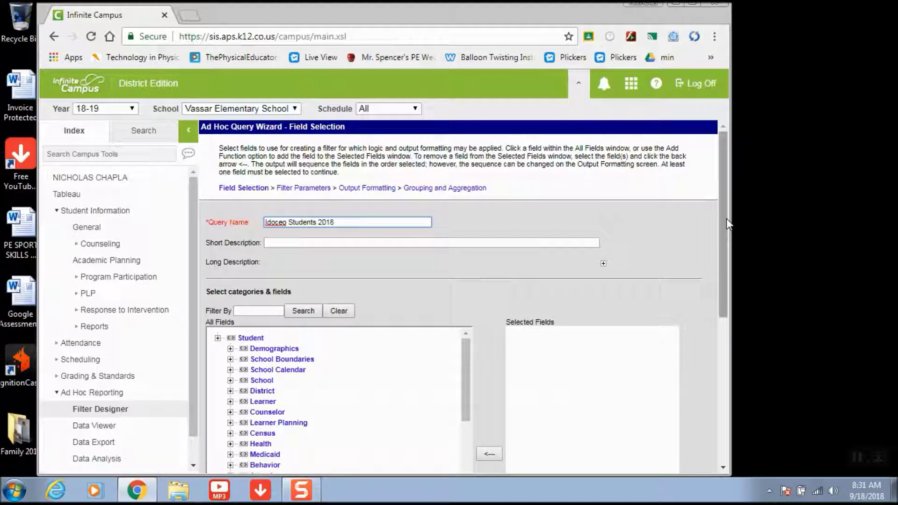
scroll(726, 218, down, 3)
scroll(726, 218, up, 3)
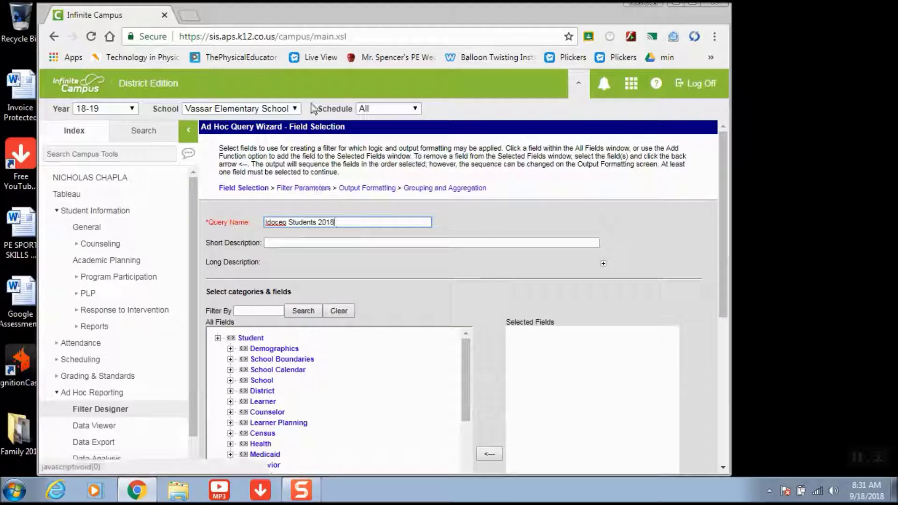
click(383, 114)
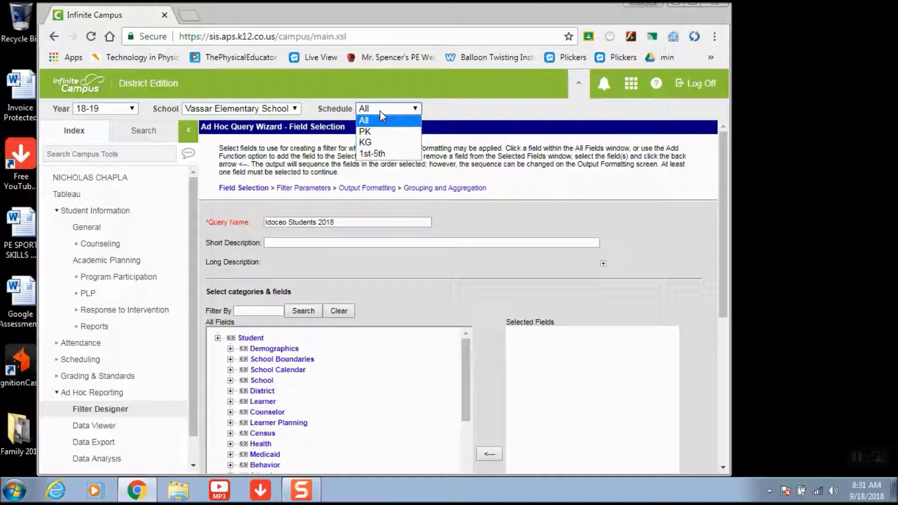
click(380, 111)
click(380, 111)
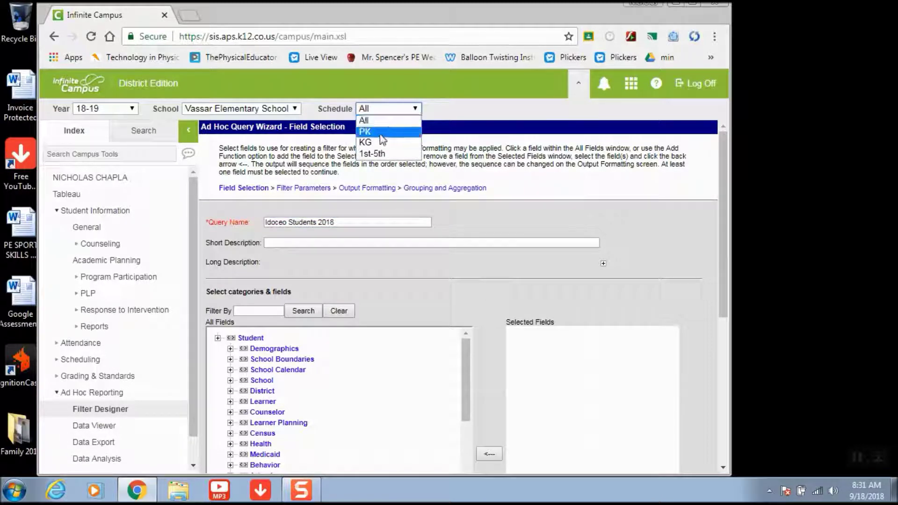
click(381, 108)
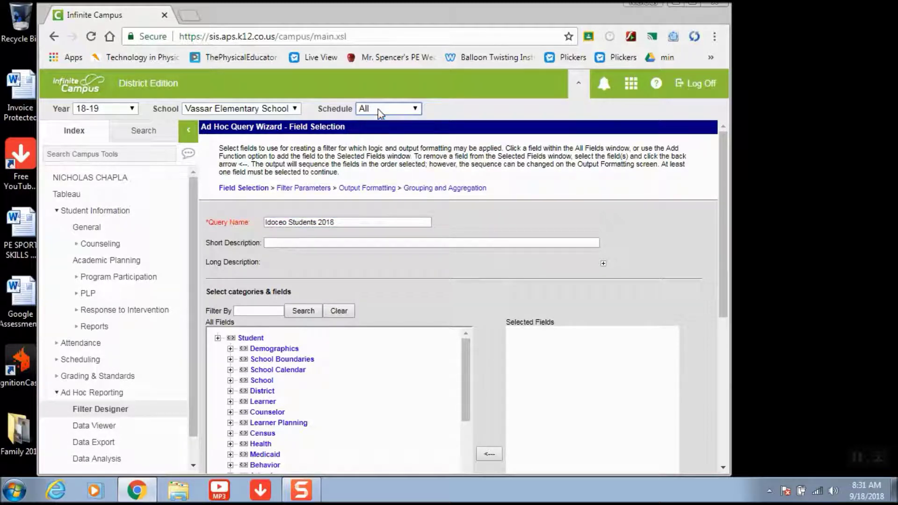
- Add Demographics fields lastName, firstName, birthdate and homeroomTeacher, then save the query
drag(723, 227, 728, 285)
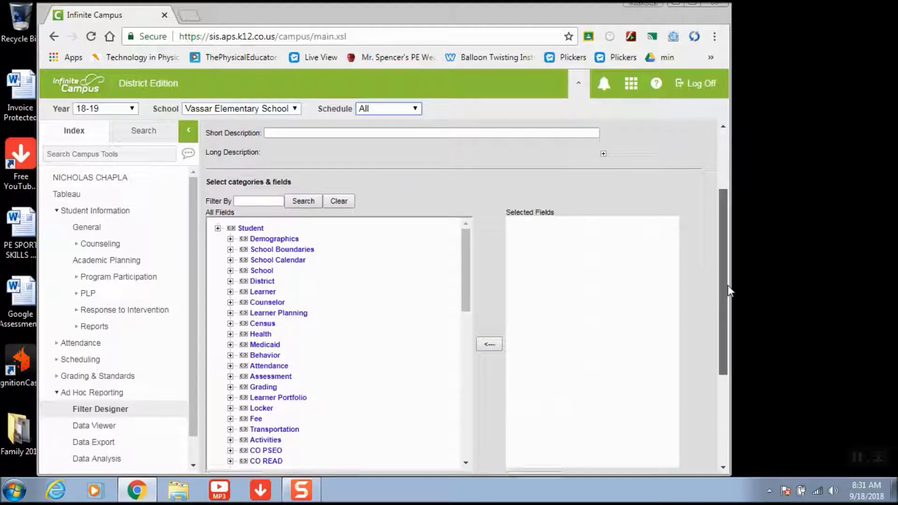
click(231, 238)
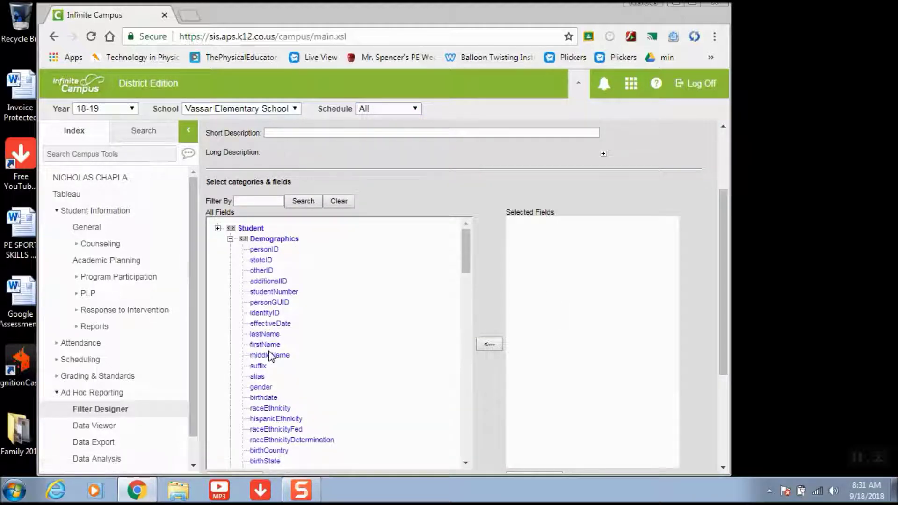
click(267, 335)
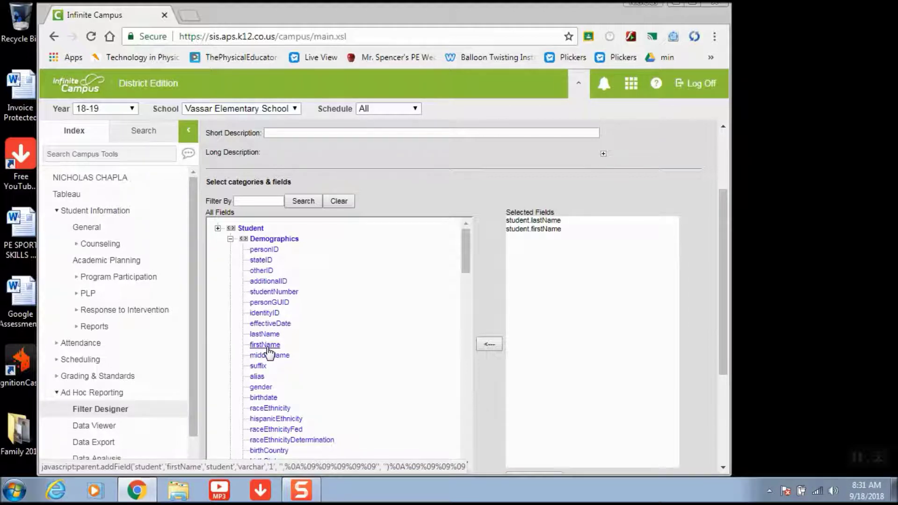
click(264, 398)
drag(466, 270, 470, 302)
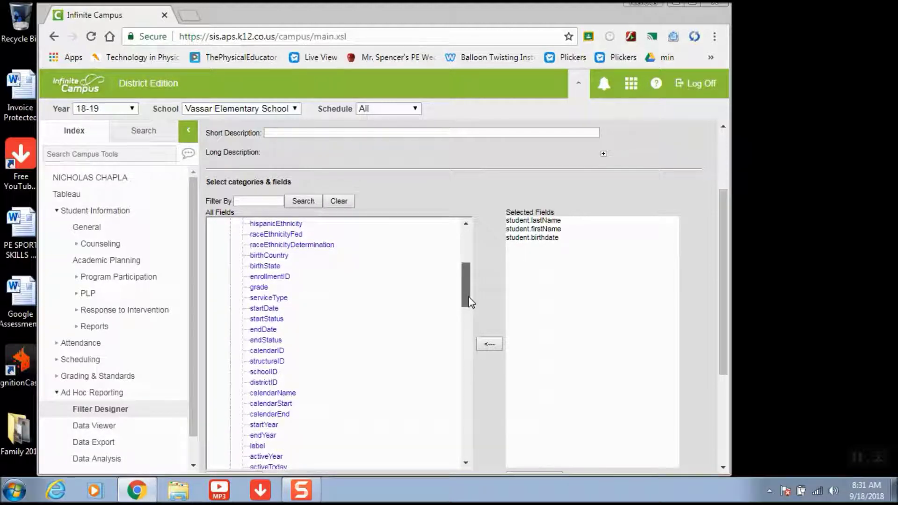
drag(471, 303, 477, 324)
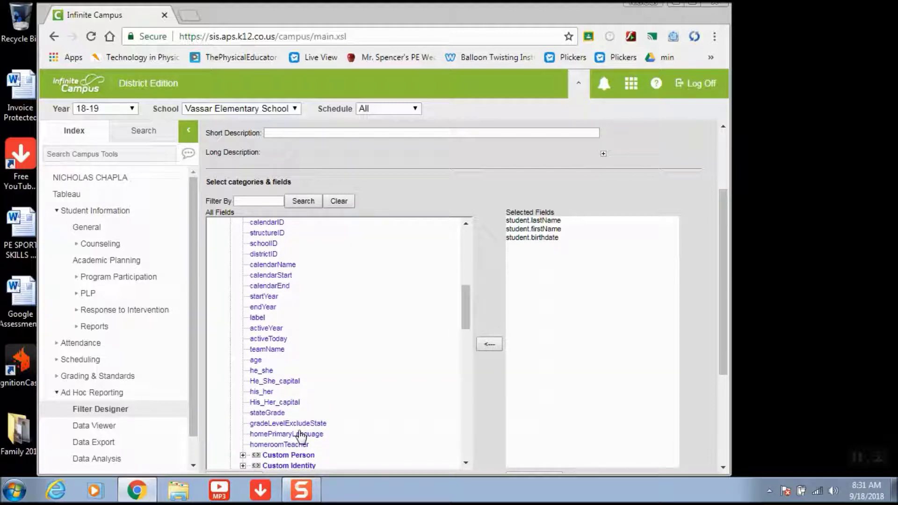
click(281, 444)
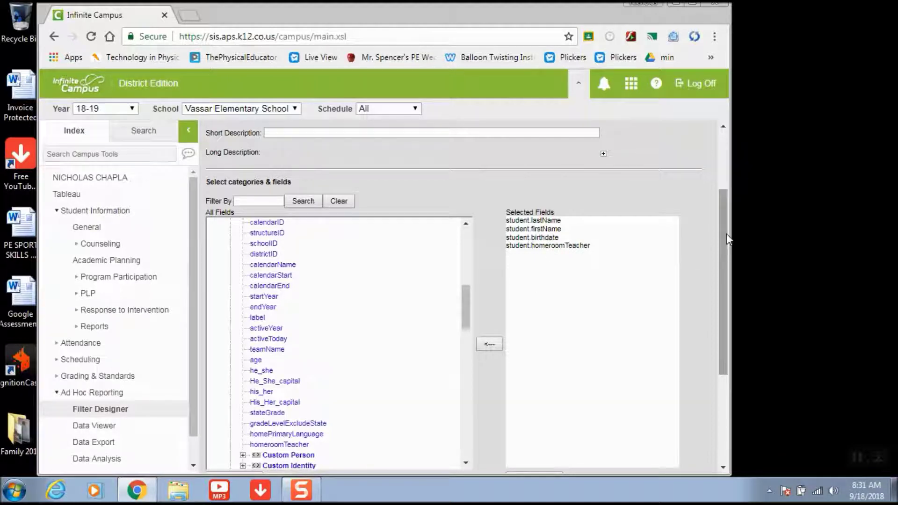
drag(726, 234, 726, 315)
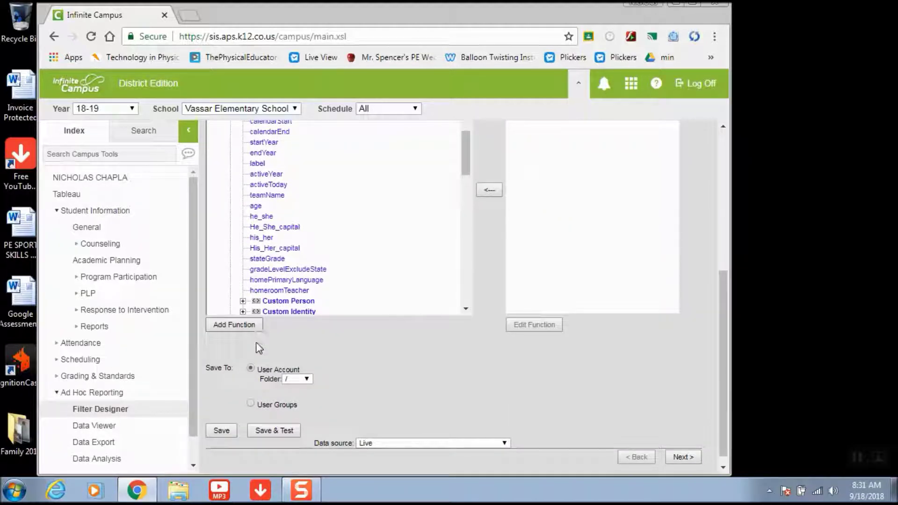
click(229, 431)
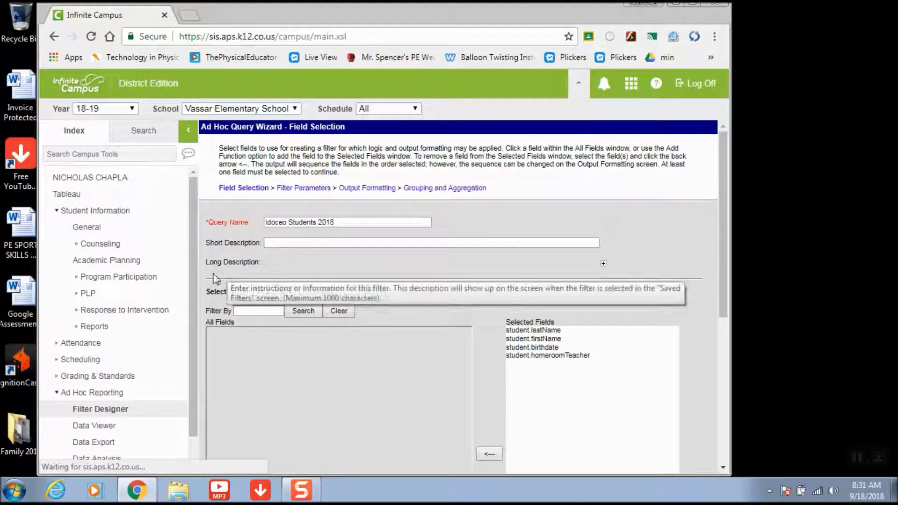
- Export the Idoceo Students 2018 filter as an HTML report, downloading extract (5).html
click(104, 446)
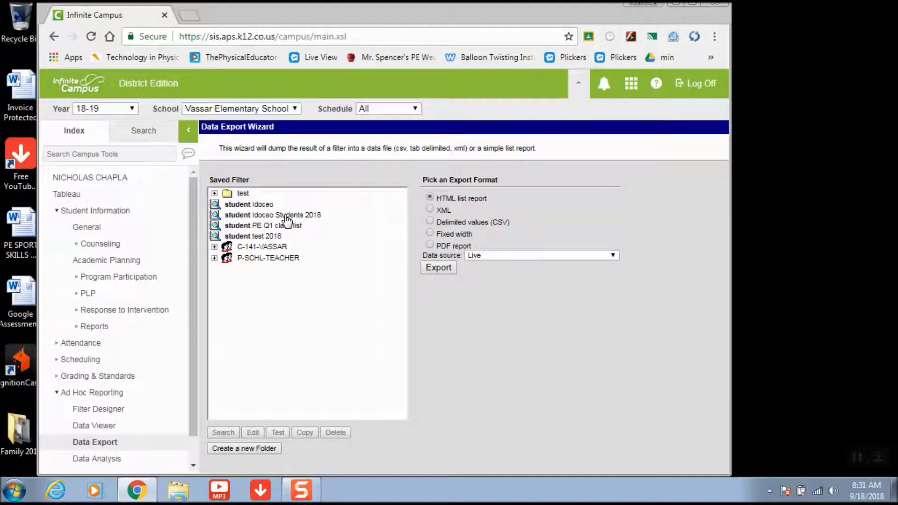
click(285, 215)
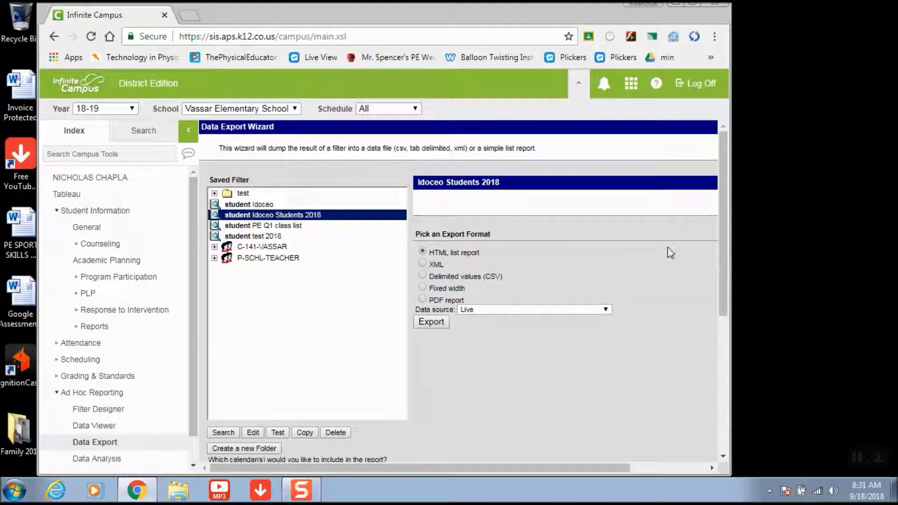
drag(722, 226, 723, 276)
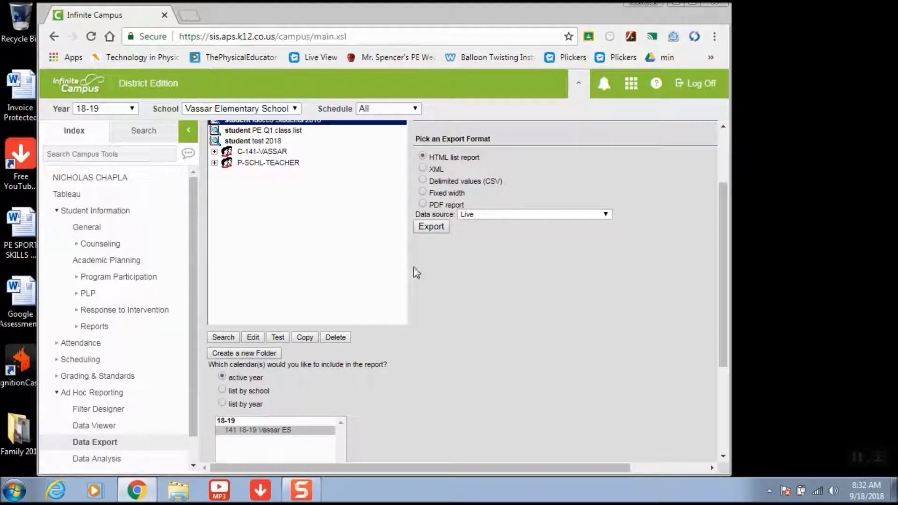
click(432, 227)
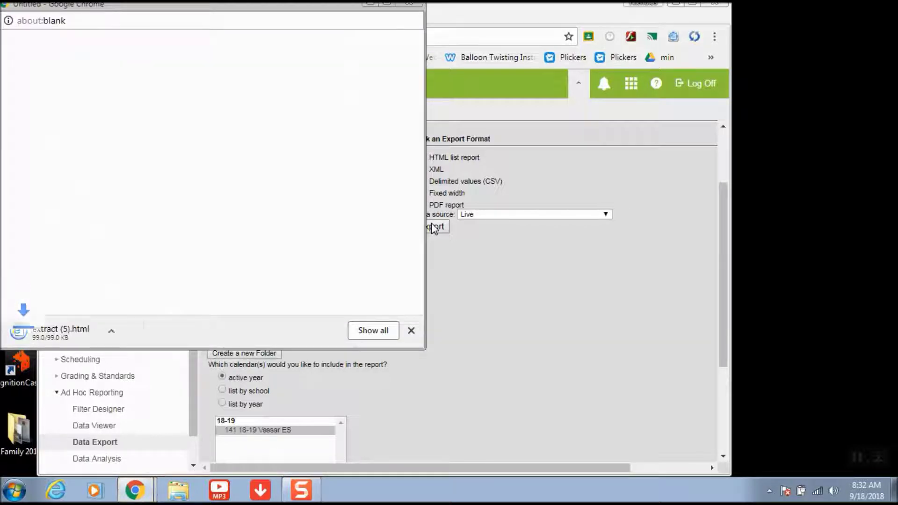
- Open extract (5).html and copy its entire student table
click(48, 333)
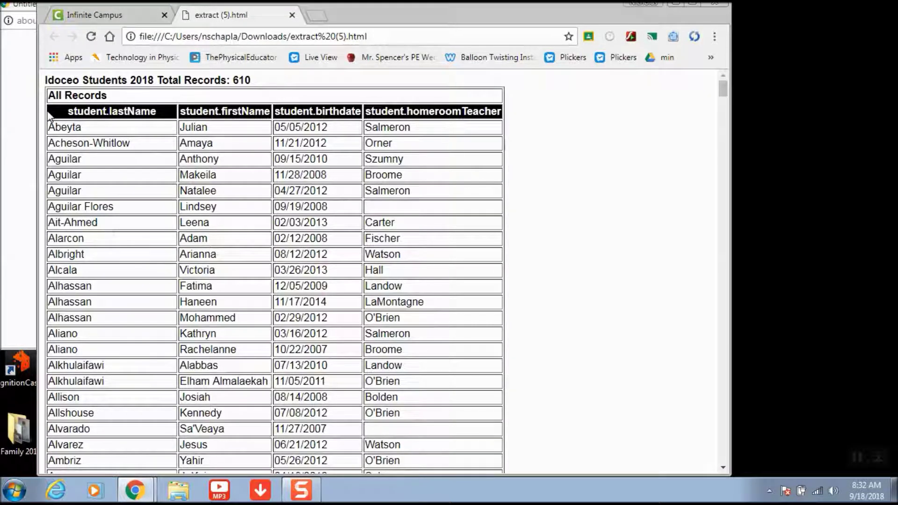
drag(49, 115, 321, 319)
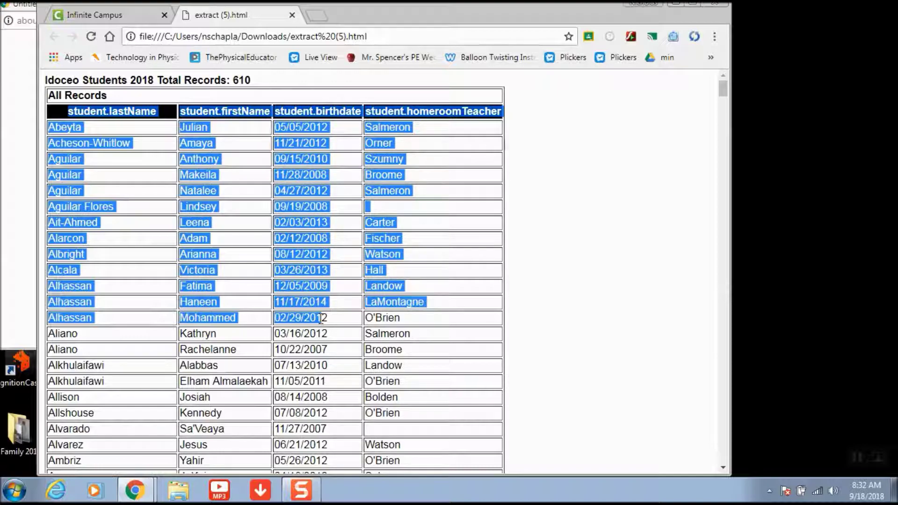
scroll(376, 390, down, 20)
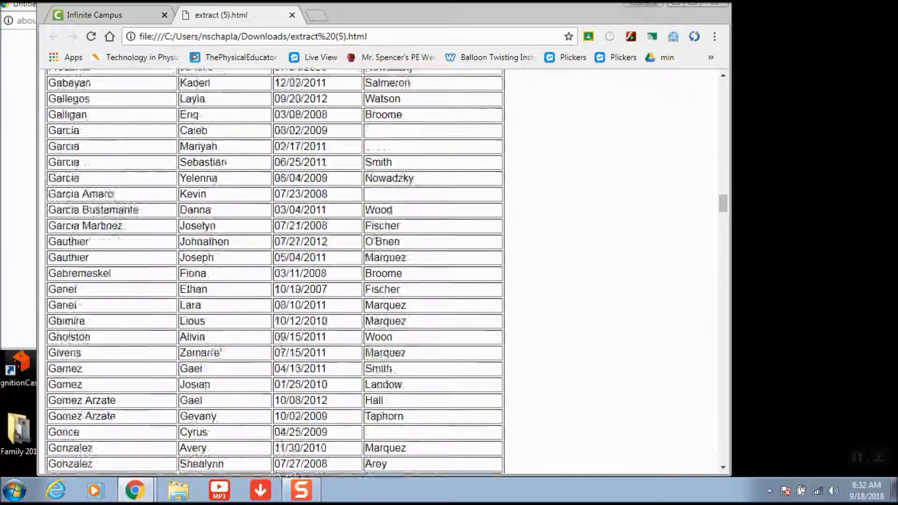
scroll(283, 232, down, 20)
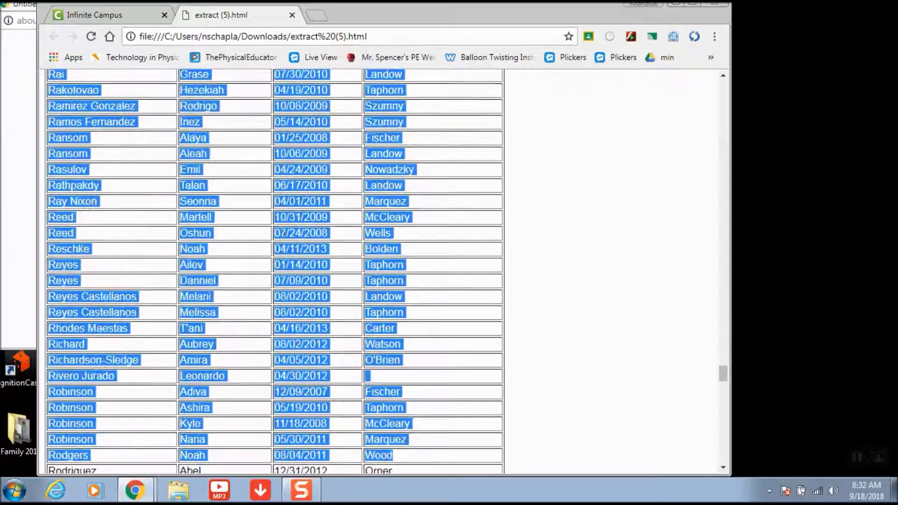
scroll(283, 233, down, 20)
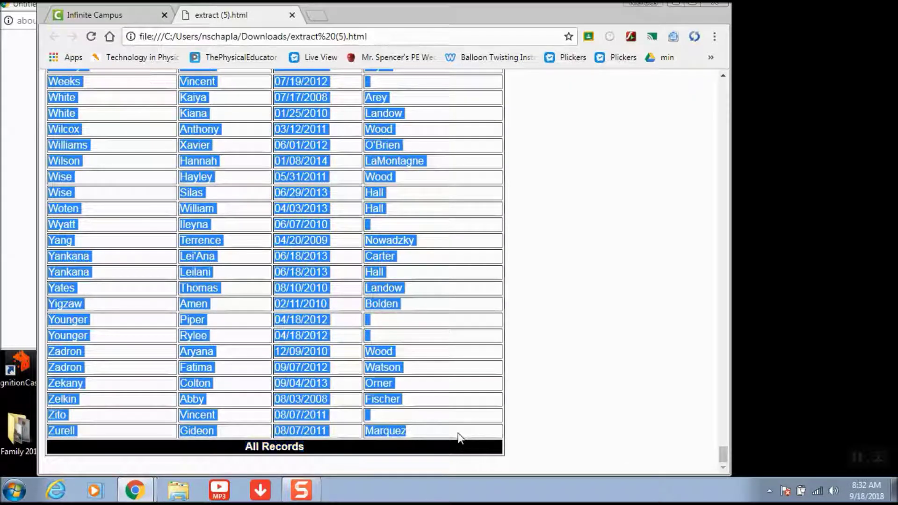
right_click(397, 432)
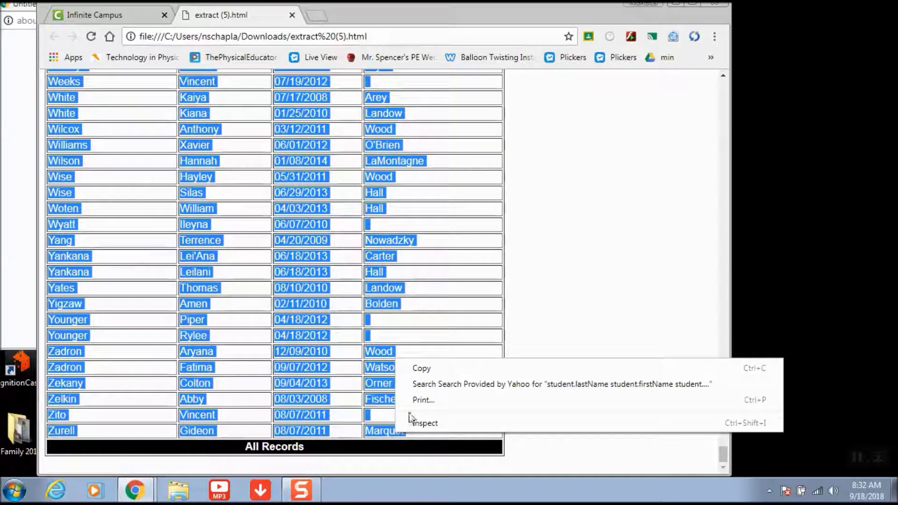
click(428, 370)
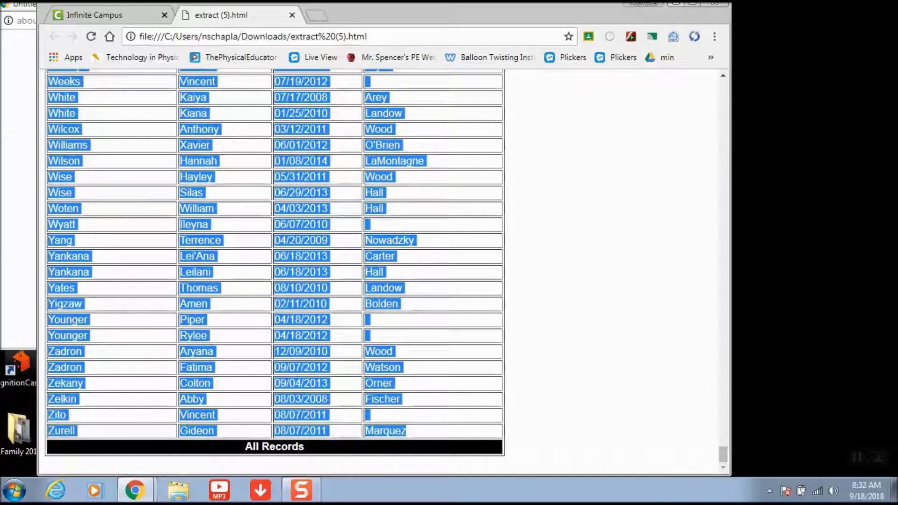
- Close the extract window and start Microsoft Excel 2010 with a blank workbook
click(674, 2)
click(13, 490)
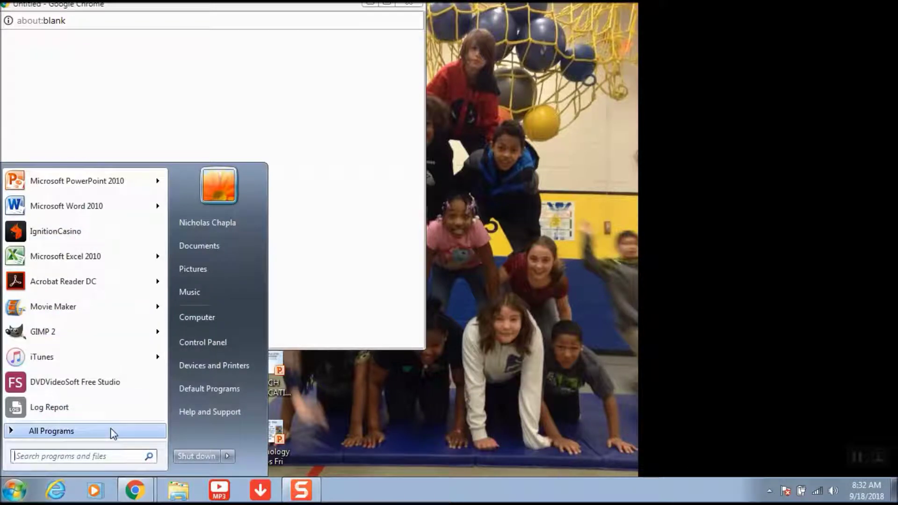
click(98, 260)
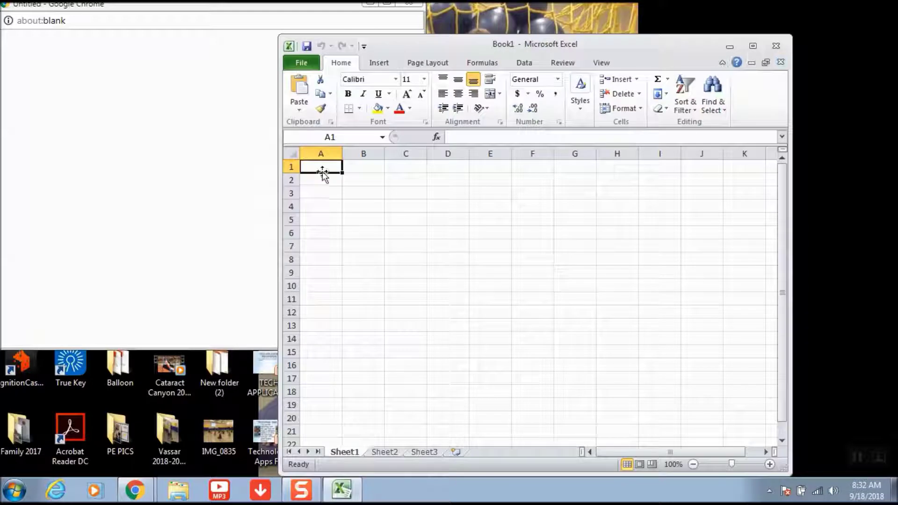
- Paste the student table into cell A1 and widen the name columns
right_click(322, 168)
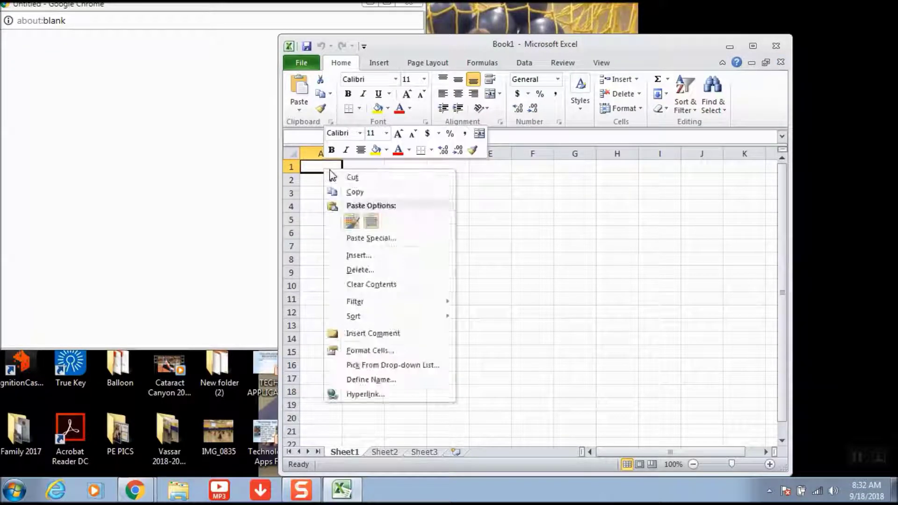
click(354, 221)
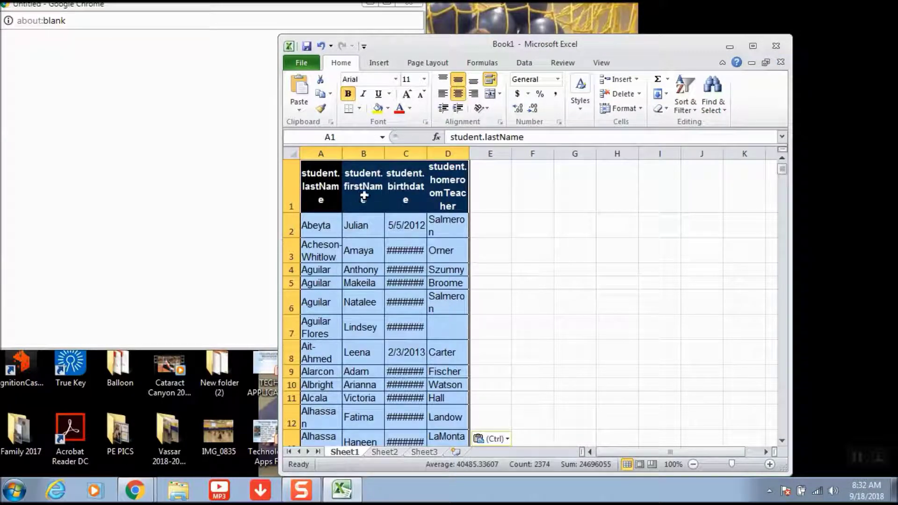
drag(342, 153, 499, 153)
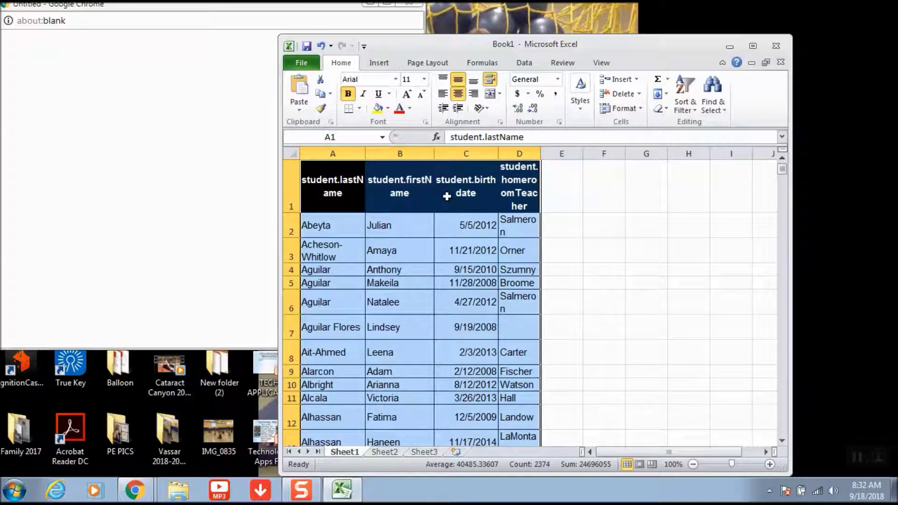
click(691, 102)
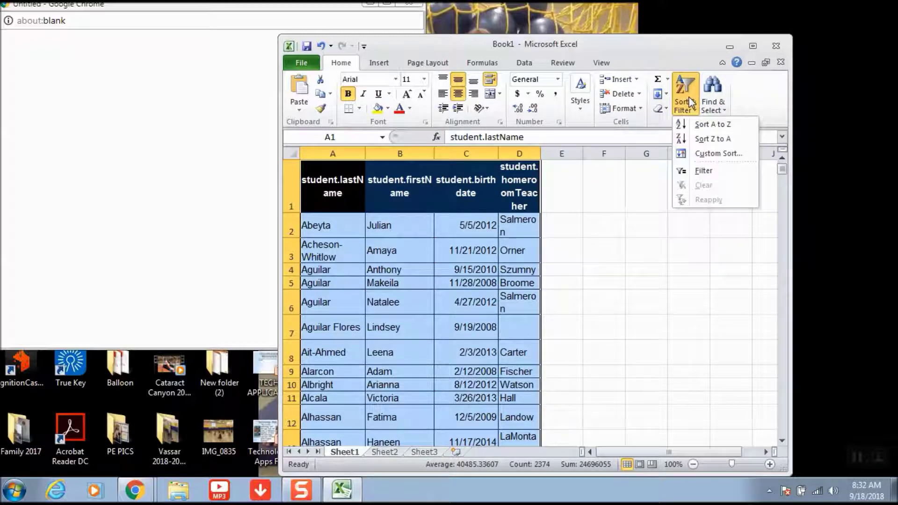
- Custom-sort the list by homeroomTeacher, then lastName, then firstName
click(709, 153)
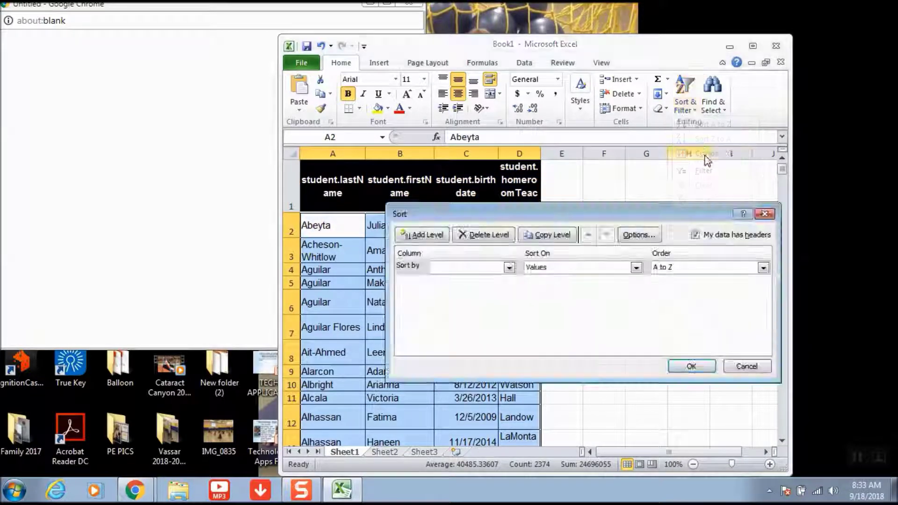
click(427, 236)
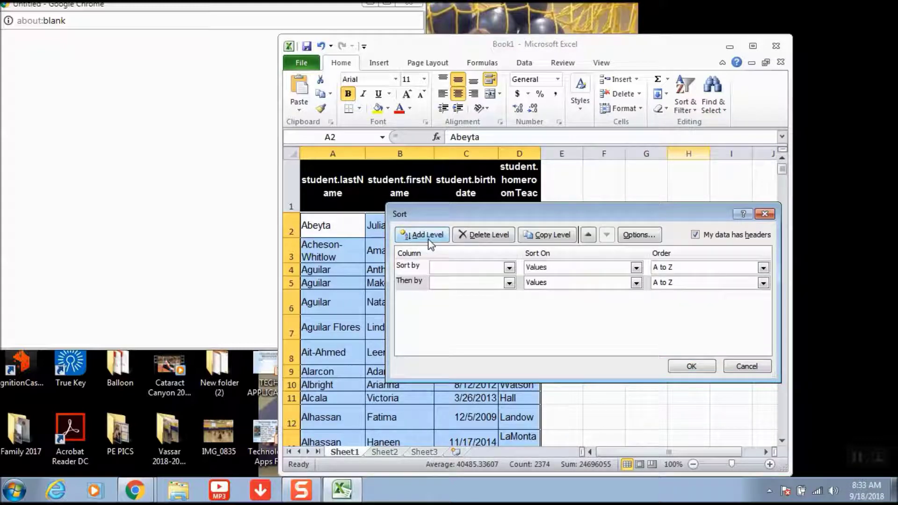
click(510, 268)
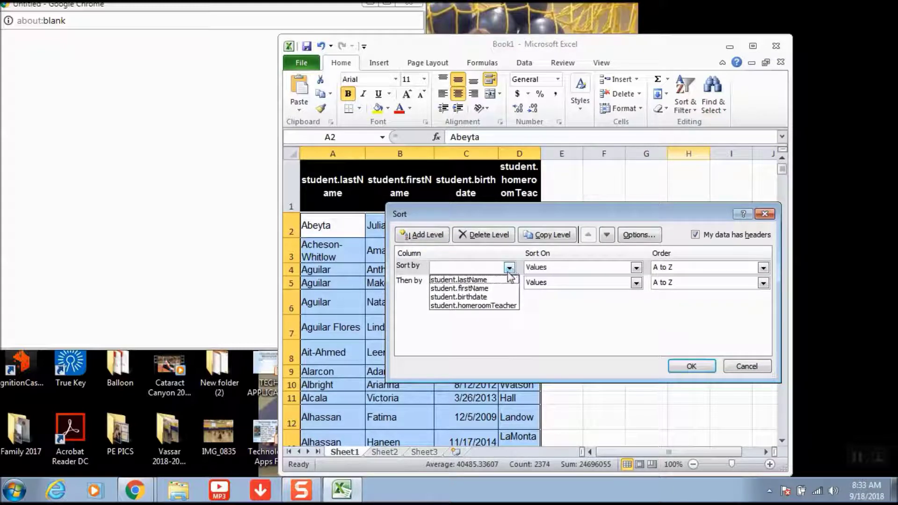
click(496, 305)
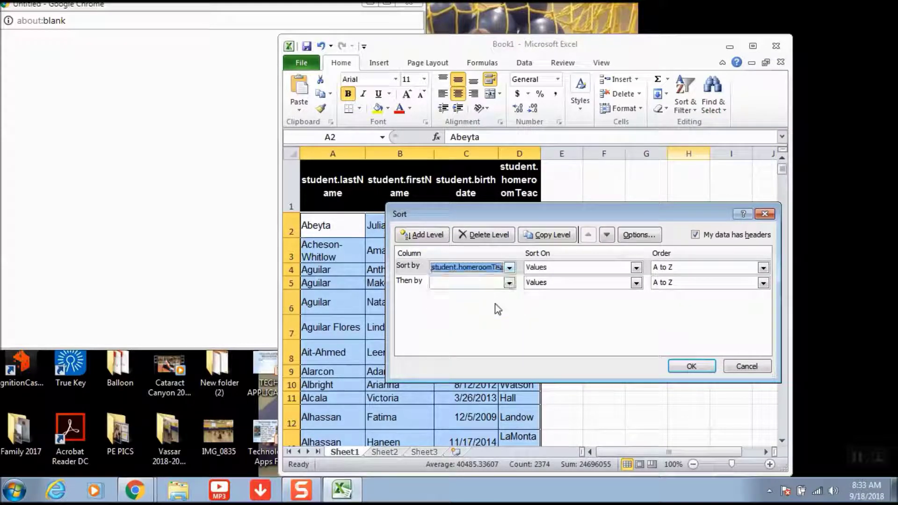
click(509, 283)
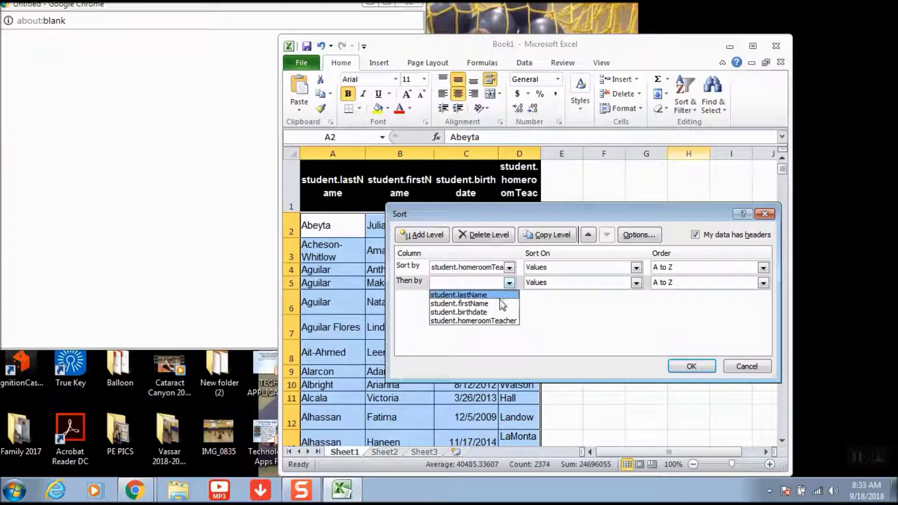
click(499, 297)
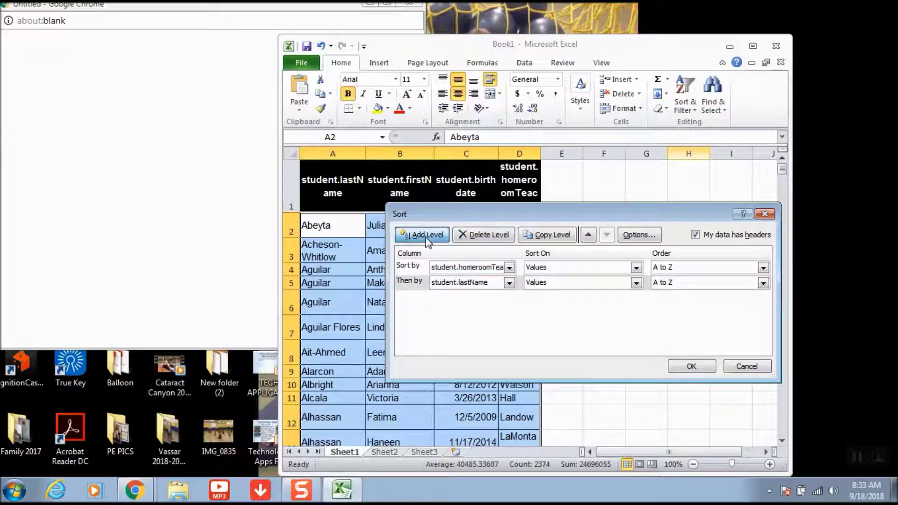
click(419, 235)
click(510, 298)
click(500, 320)
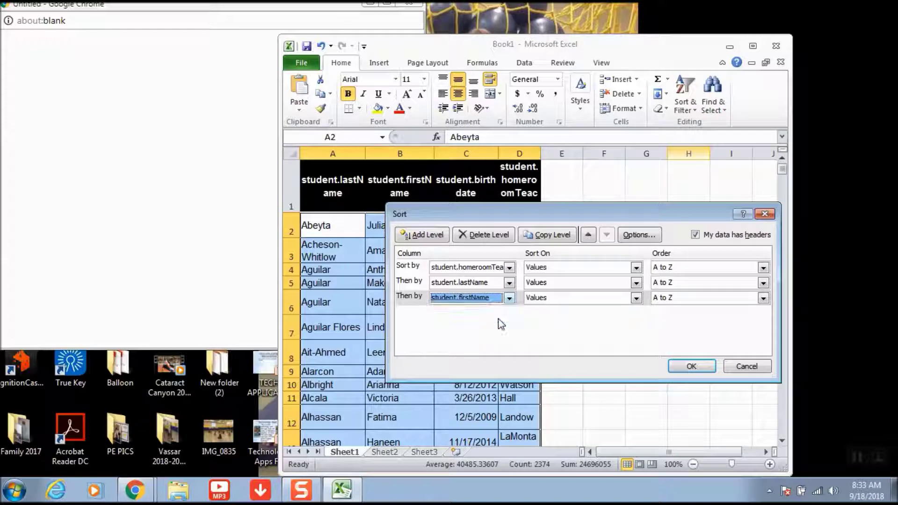
click(692, 367)
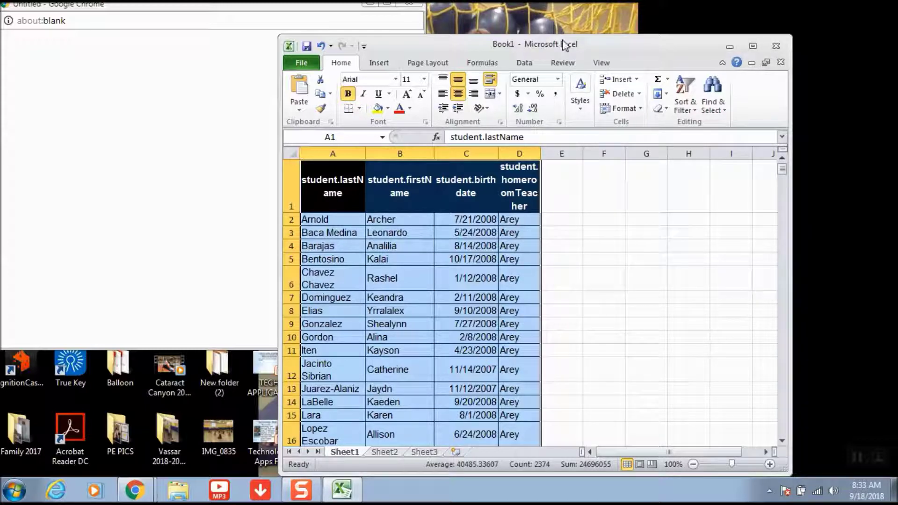
drag(565, 44, 461, 29)
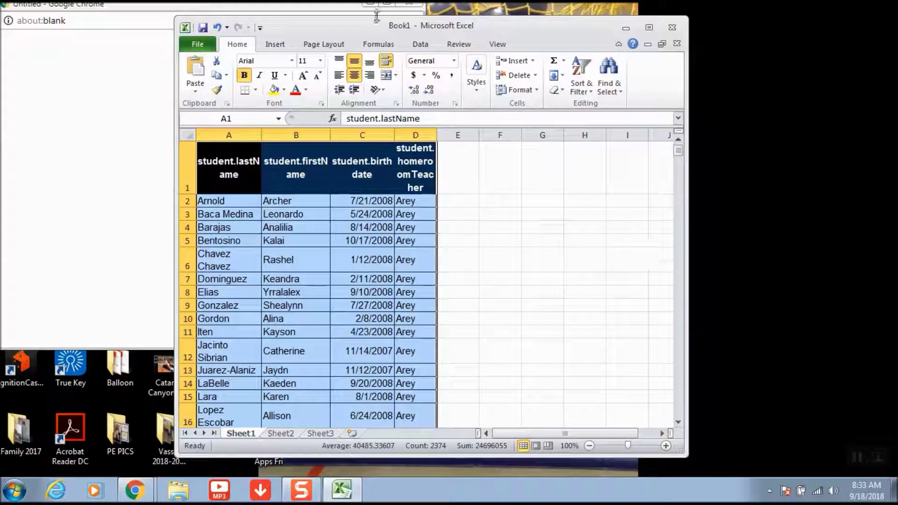
- Create a new folder on the desktop beside the Excel window
drag(396, 27, 328, 27)
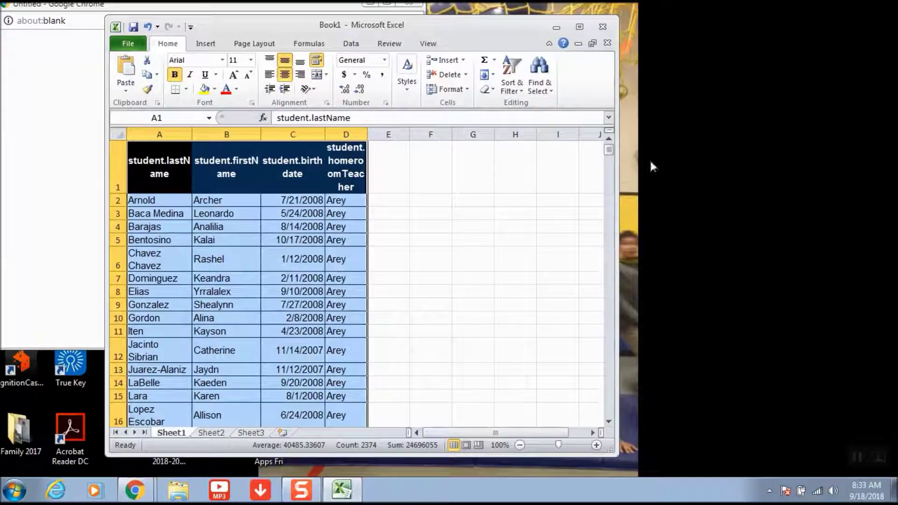
right_click(687, 223)
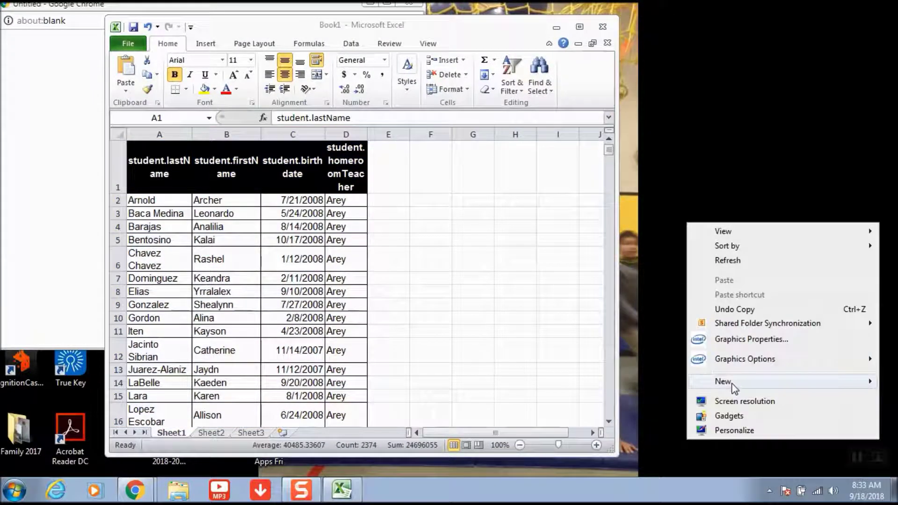
mouse_move(732, 380)
click(589, 217)
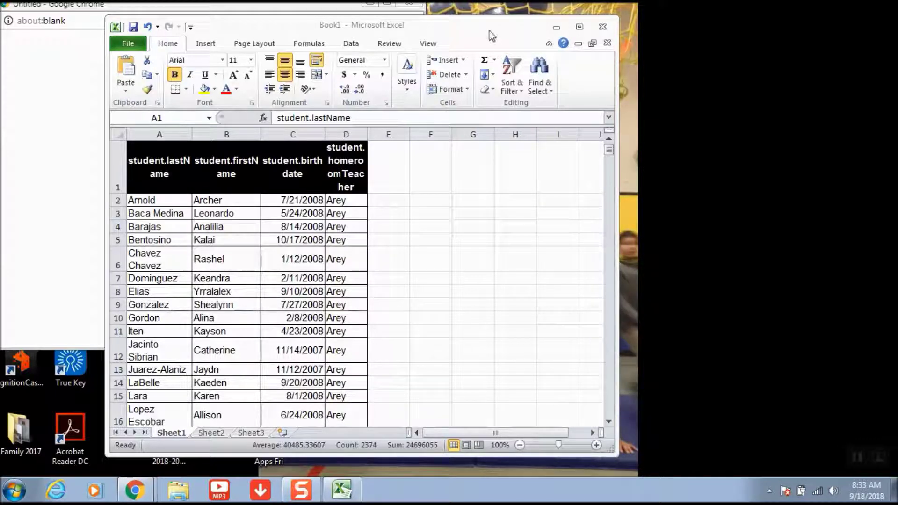
drag(460, 26, 382, 27)
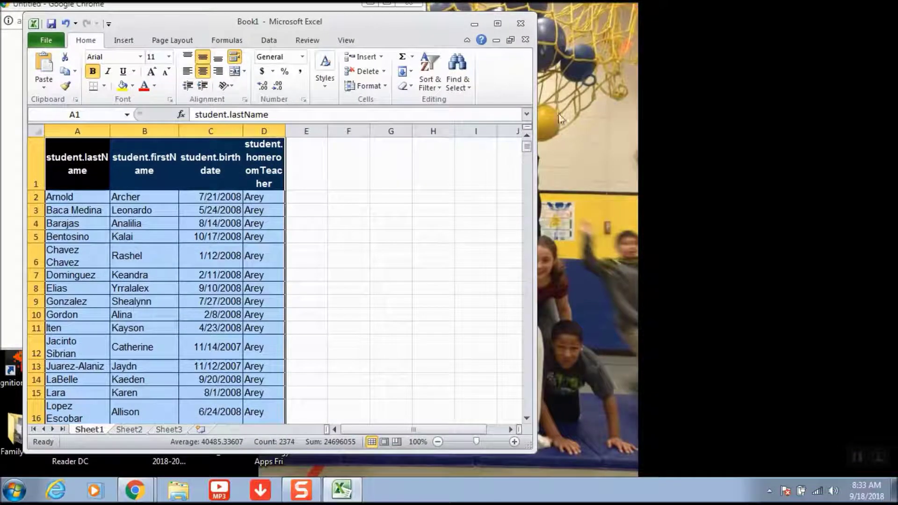
right_click(596, 169)
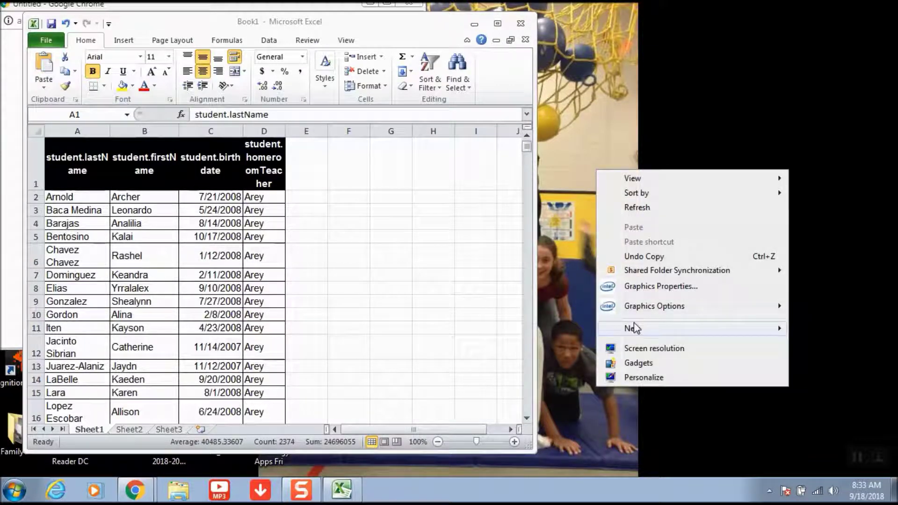
mouse_move(630, 329)
click(529, 327)
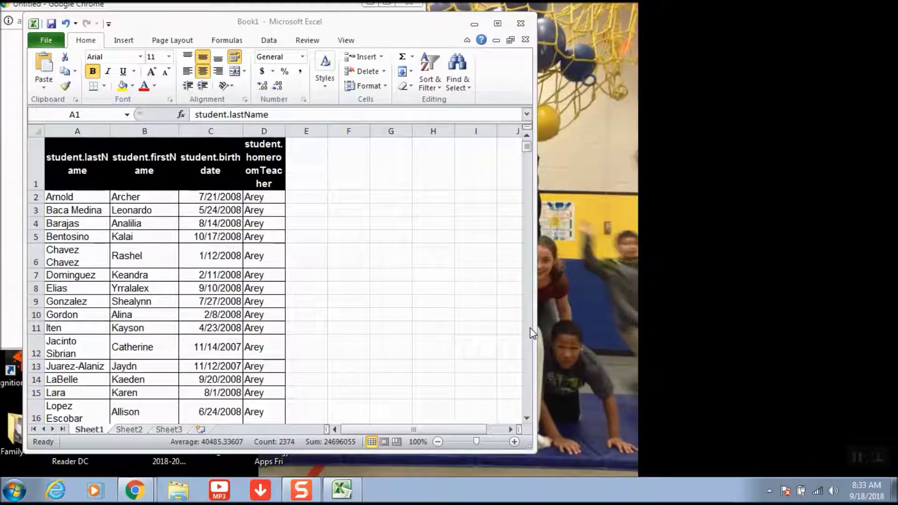
- Name the new folder Class Lists 2019, declining the merge with Class Lists 2018
drag(298, 16, 760, 125)
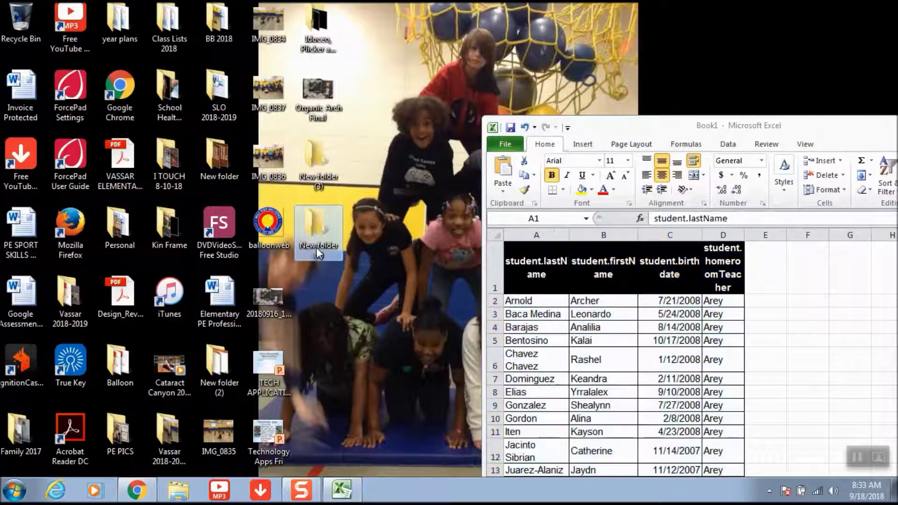
text(Class Lists)
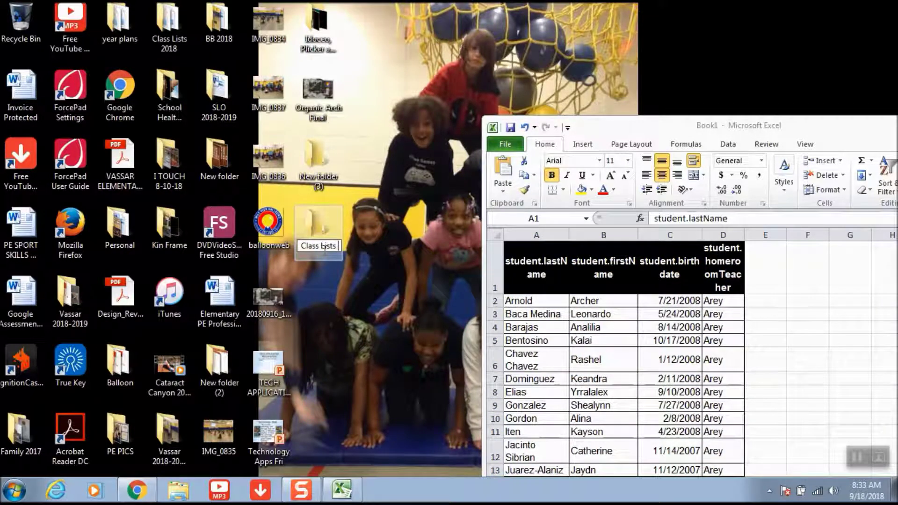
text( 2018)
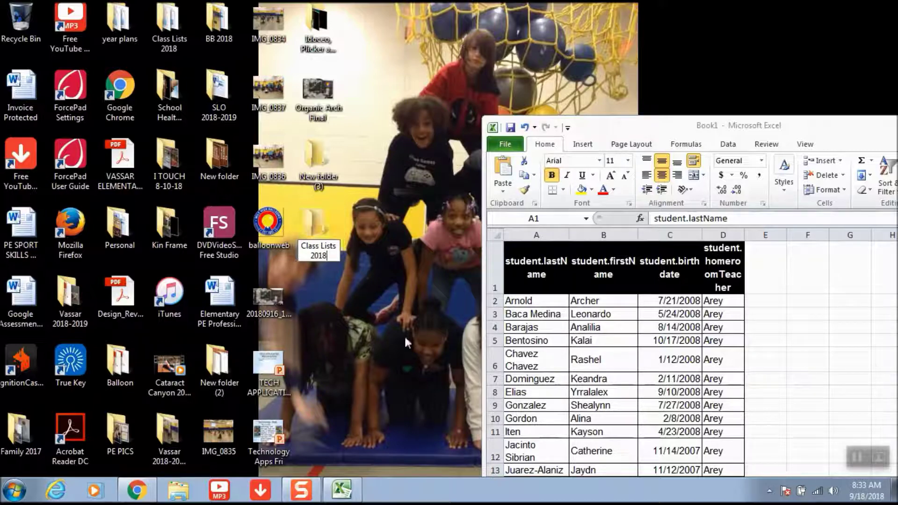
click(405, 335)
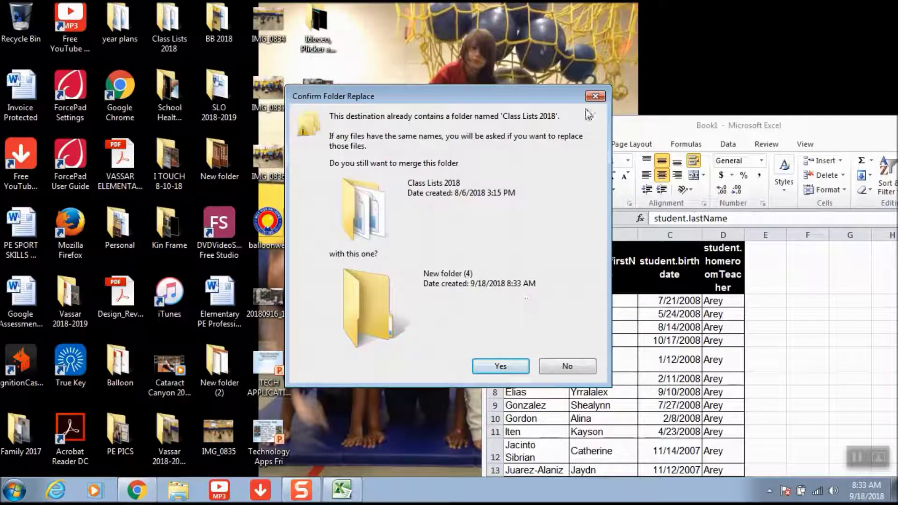
click(556, 372)
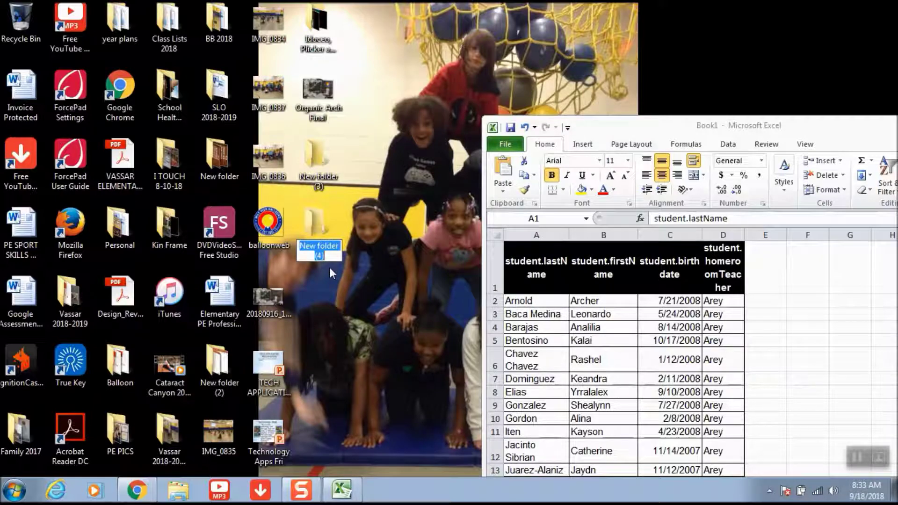
text(Class Lists)
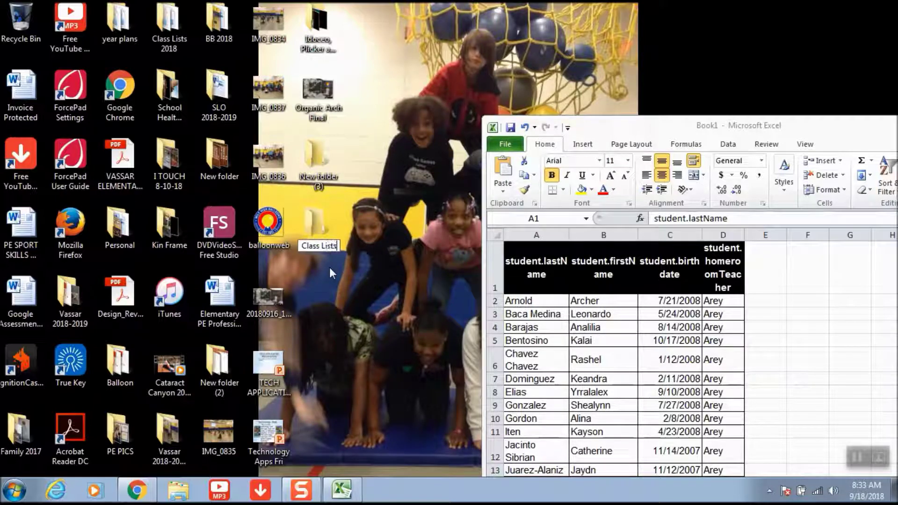
text( 2019)
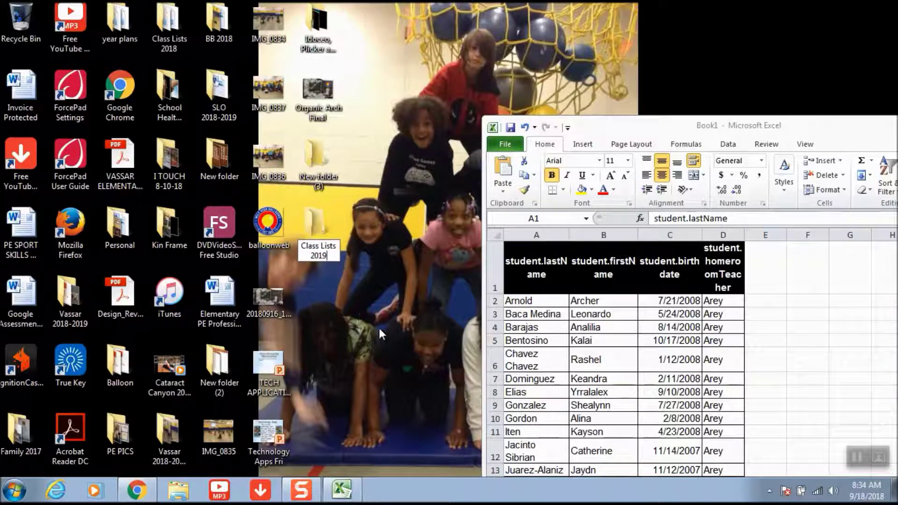
key(Return)
- Copy the header row and Arey's student rows (A1:D29), then open the Start menu
drag(606, 136, 399, 20)
click(408, 257)
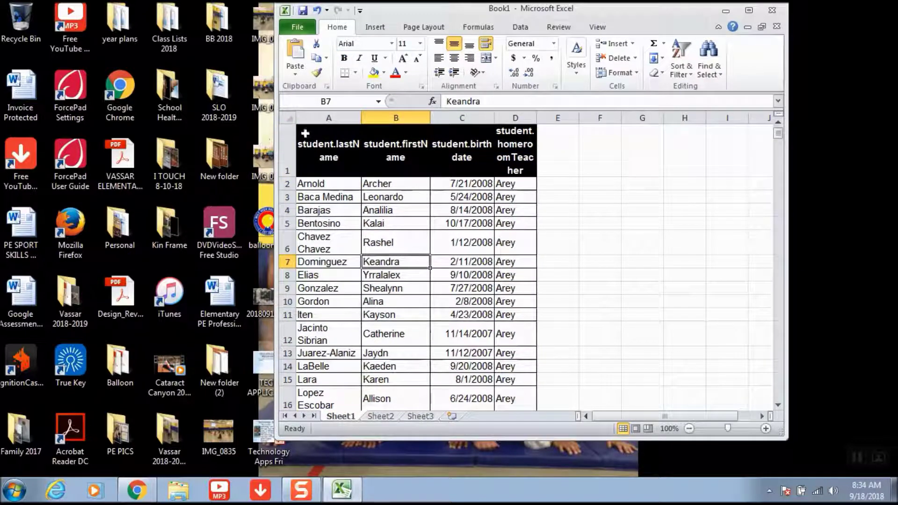
drag(301, 128, 508, 335)
right_click(508, 339)
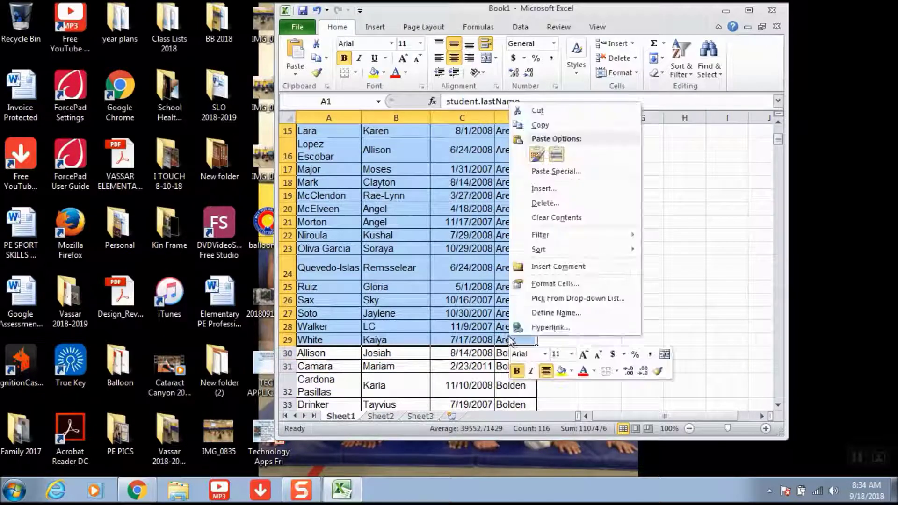
click(541, 125)
scroll(468, 281, up, 5)
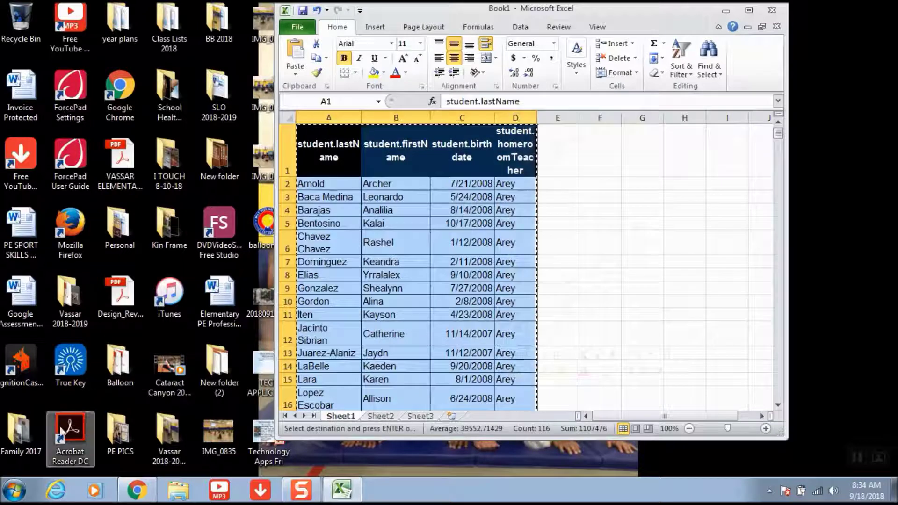
click(23, 483)
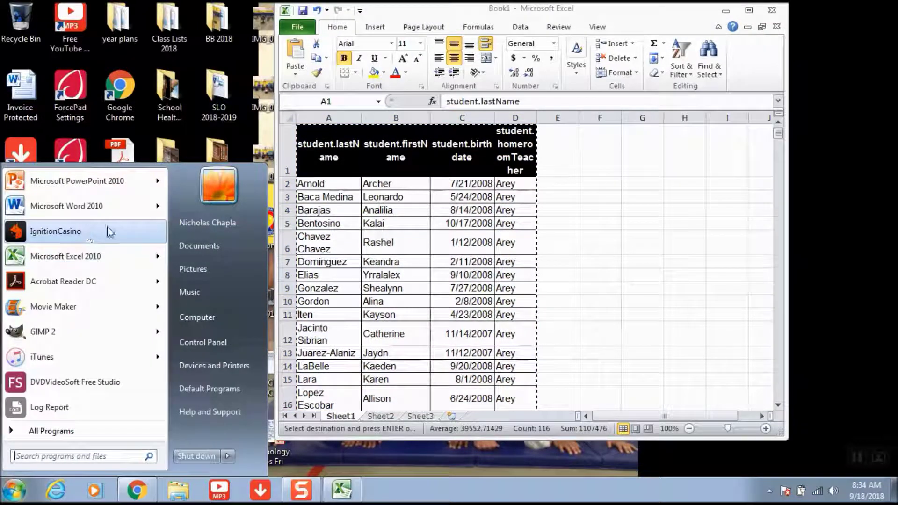
- Start a new blank Excel workbook and paste the copied Arey roster into cell A1
click(104, 257)
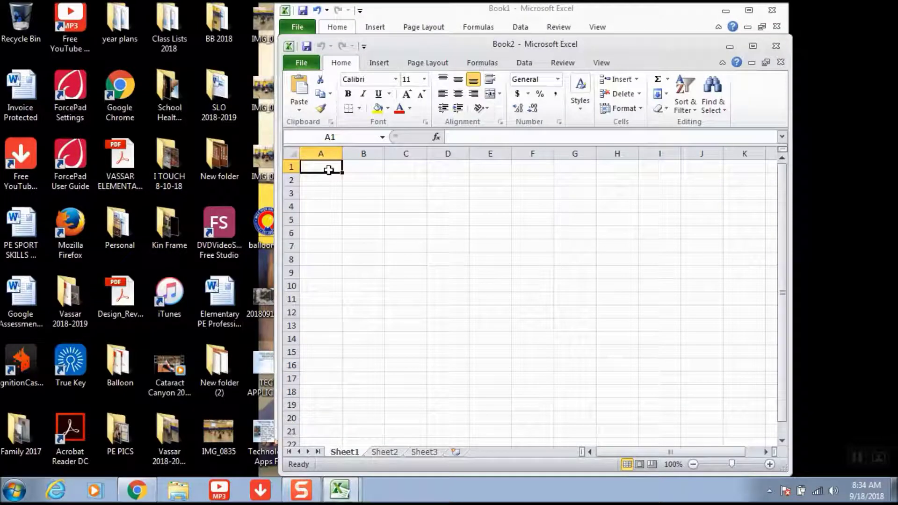
right_click(331, 173)
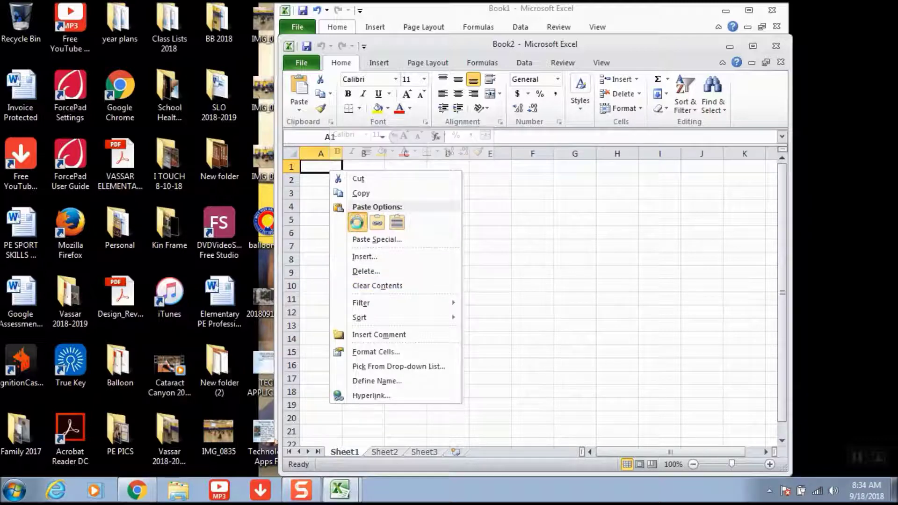
click(357, 223)
- Save the workbook as 'Arey 5th' in the Desktop's Class Lists 2019 folder
click(299, 62)
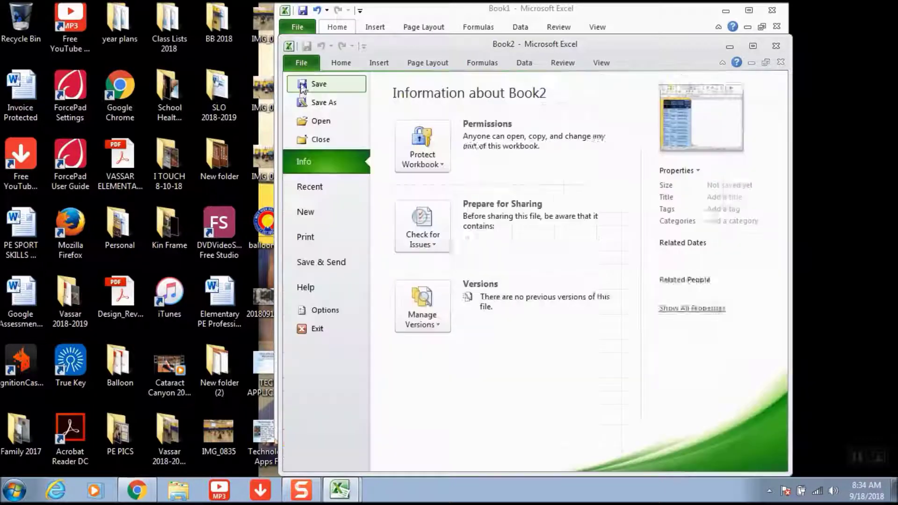
key(Escape)
key(ctrl+s)
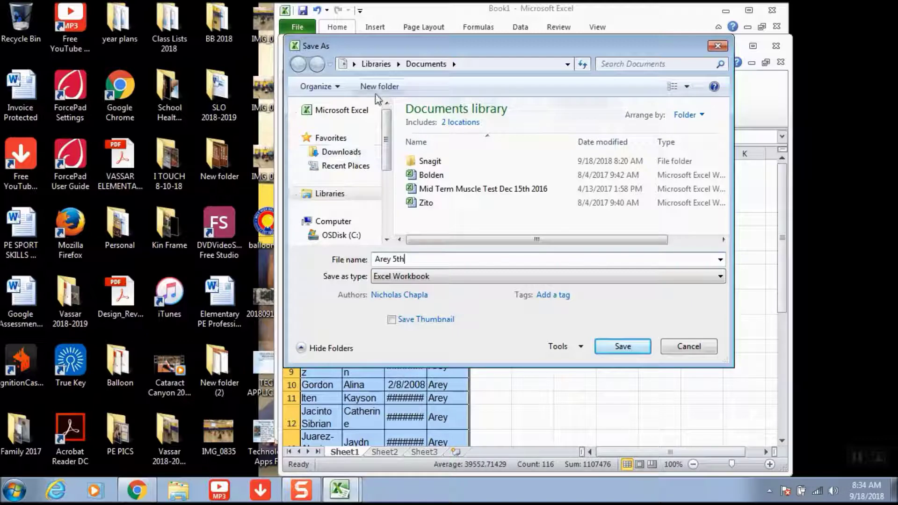
click(354, 64)
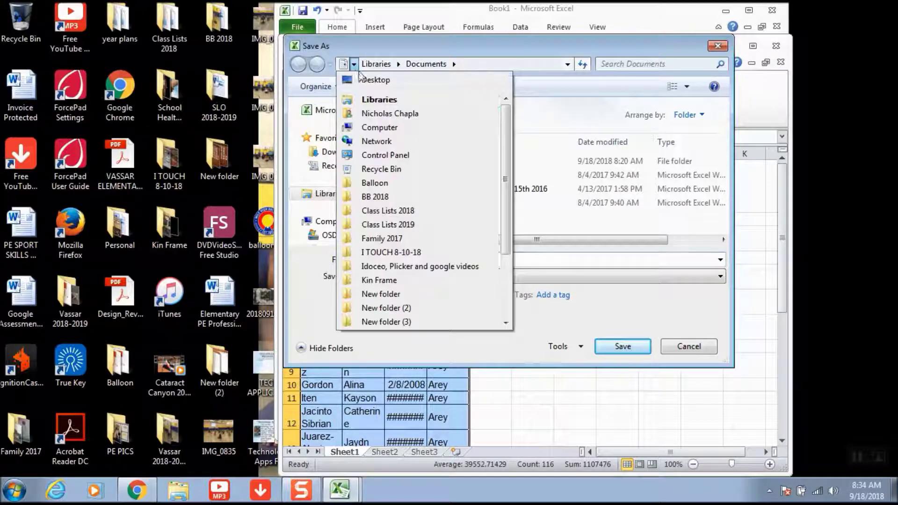
click(370, 74)
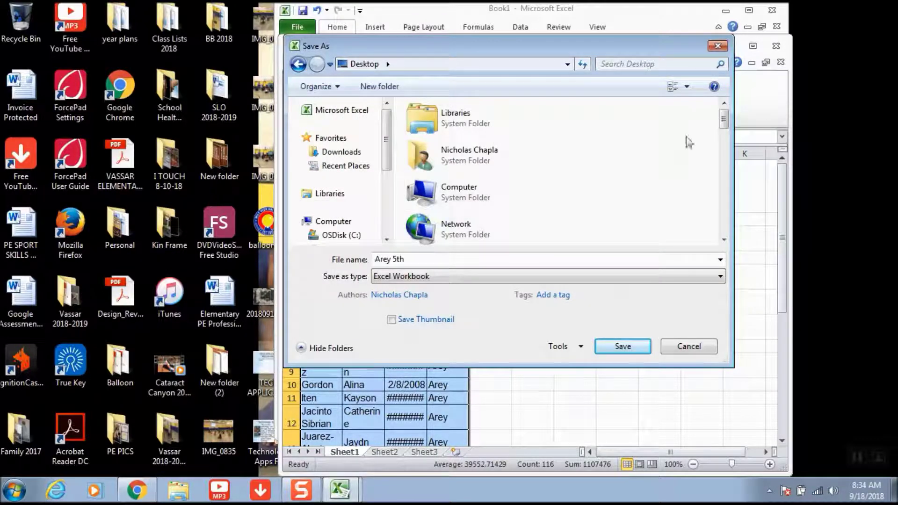
drag(724, 120, 725, 149)
double_click(464, 205)
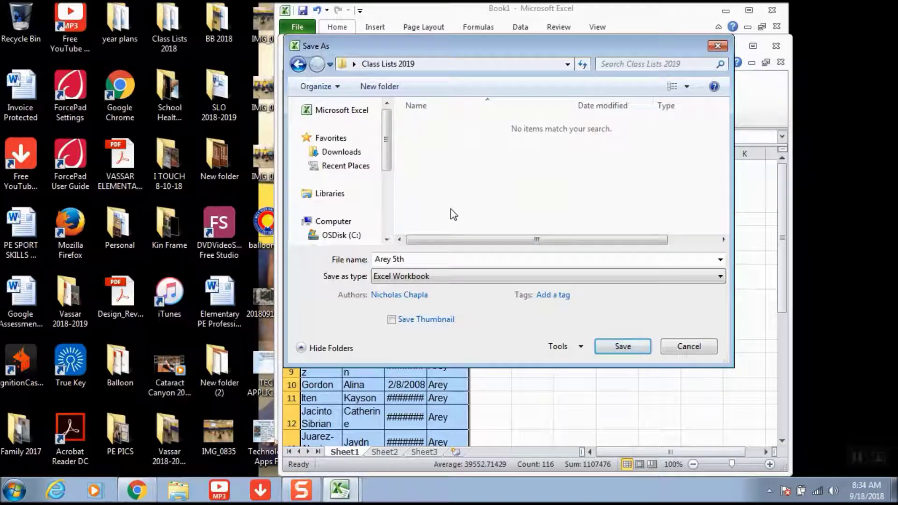
click(607, 345)
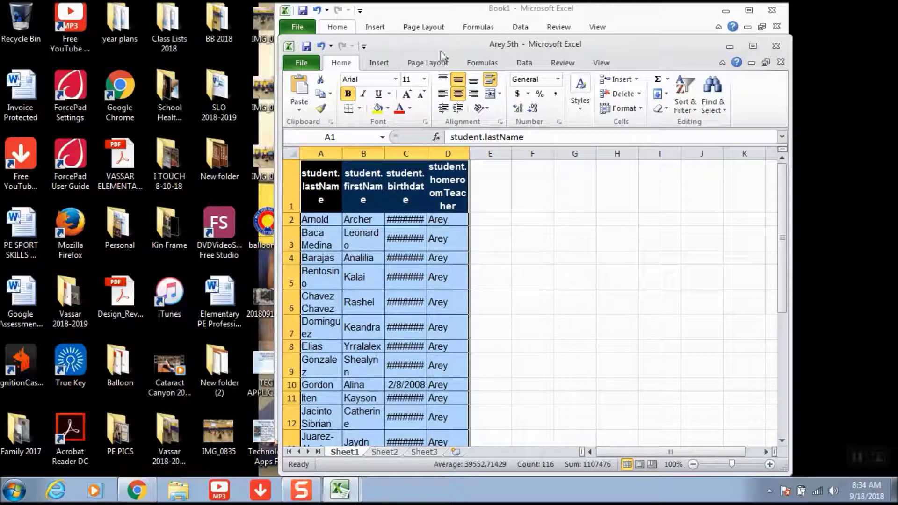
- Clear the student rows A2:D29 in Arey 5th, keeping only the header row
drag(450, 44, 297, 49)
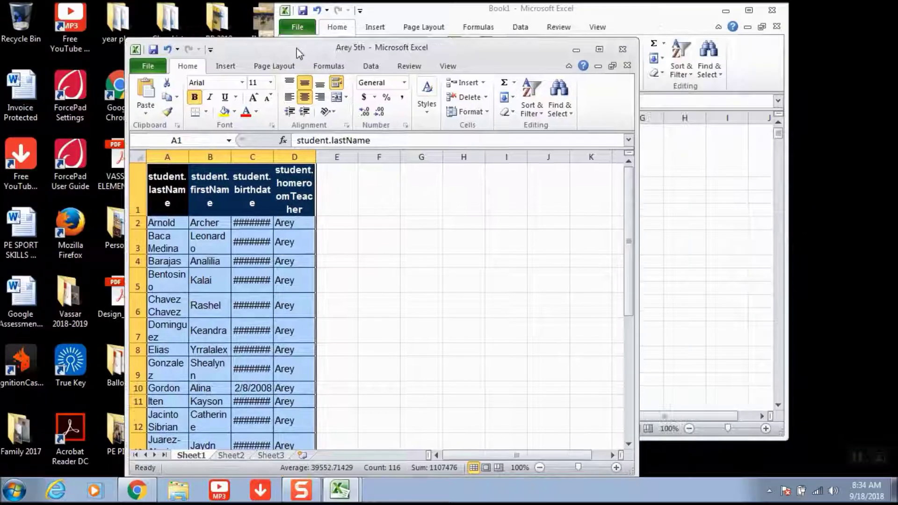
click(168, 227)
drag(168, 227, 315, 428)
key(BackSpace)
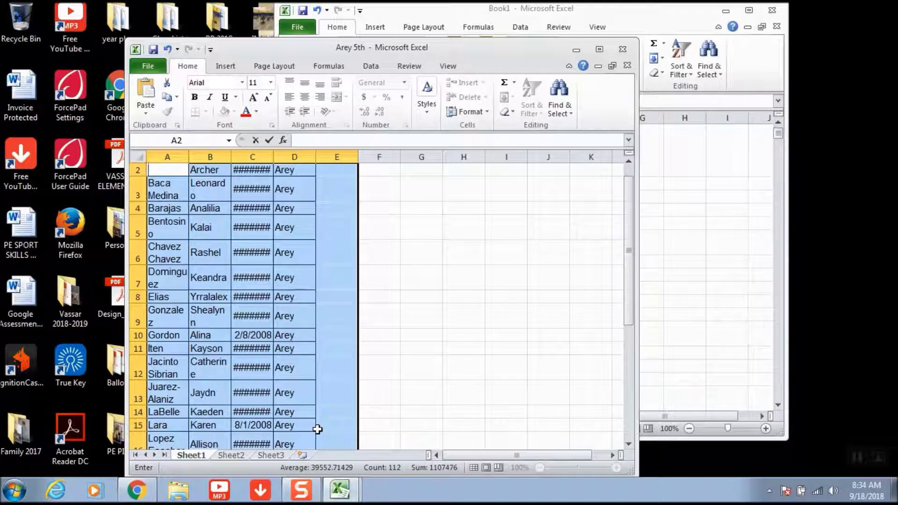
click(318, 429)
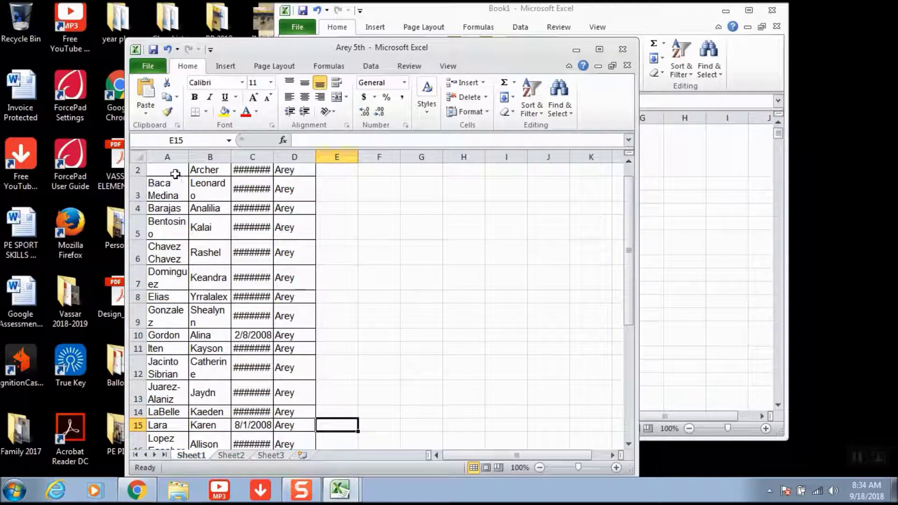
drag(173, 170, 304, 428)
key(Delete)
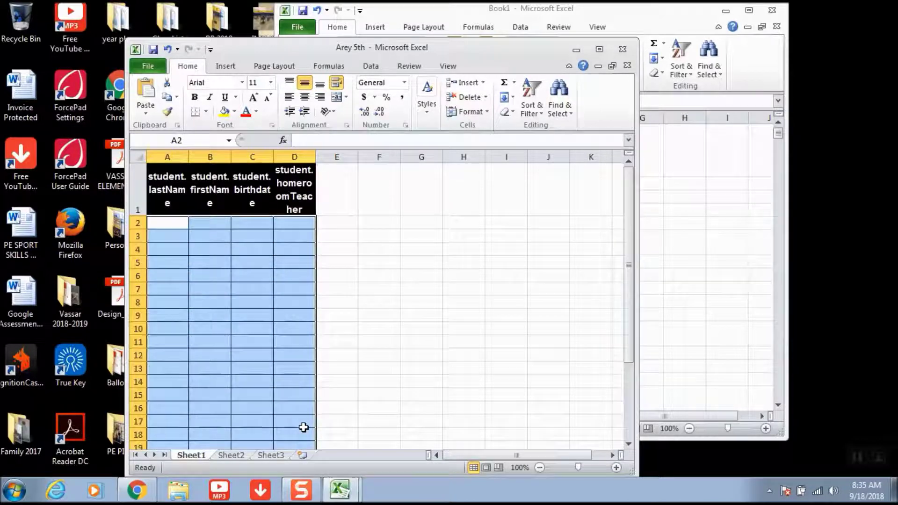
- In Book1, clear the Arey student rows 2–29
click(754, 243)
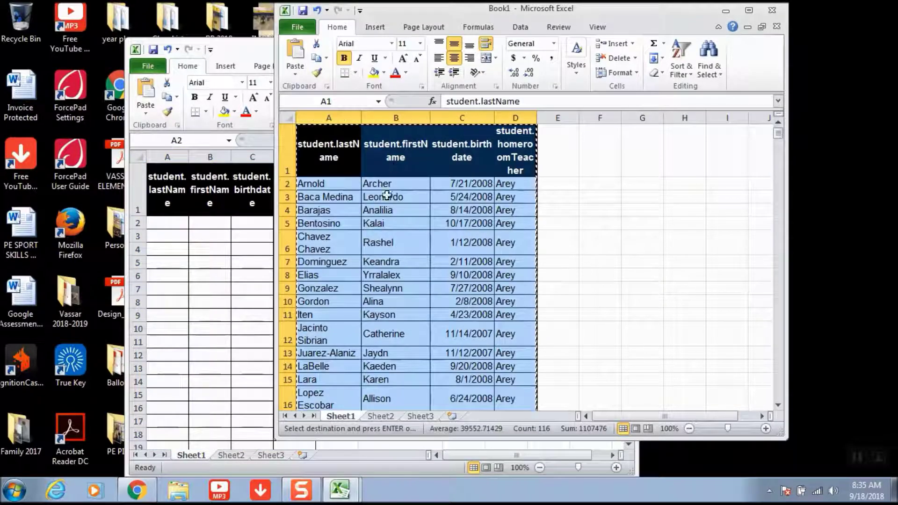
click(320, 183)
drag(320, 182, 510, 333)
key(Left)
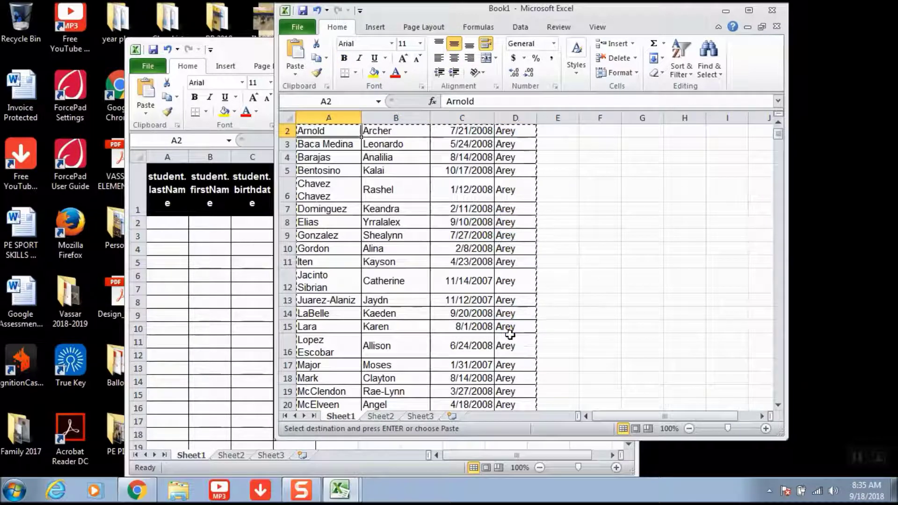
key(Delete)
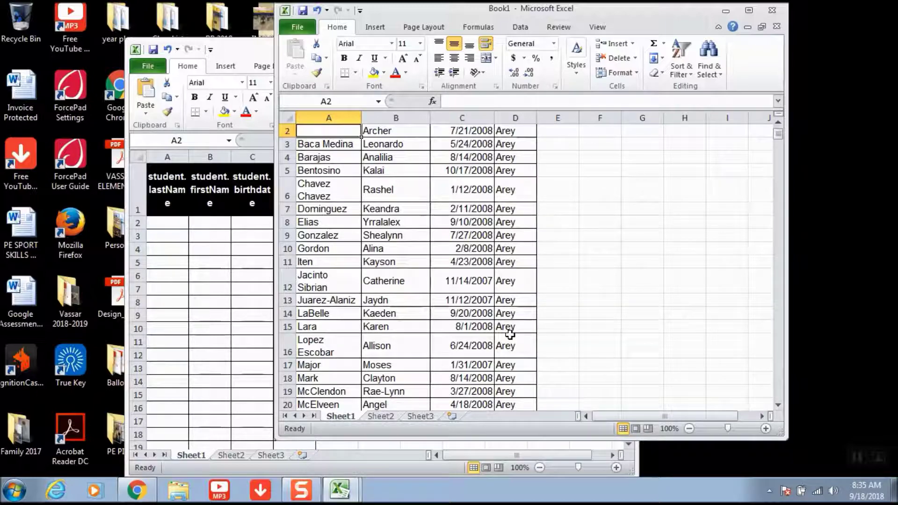
drag(349, 131, 522, 343)
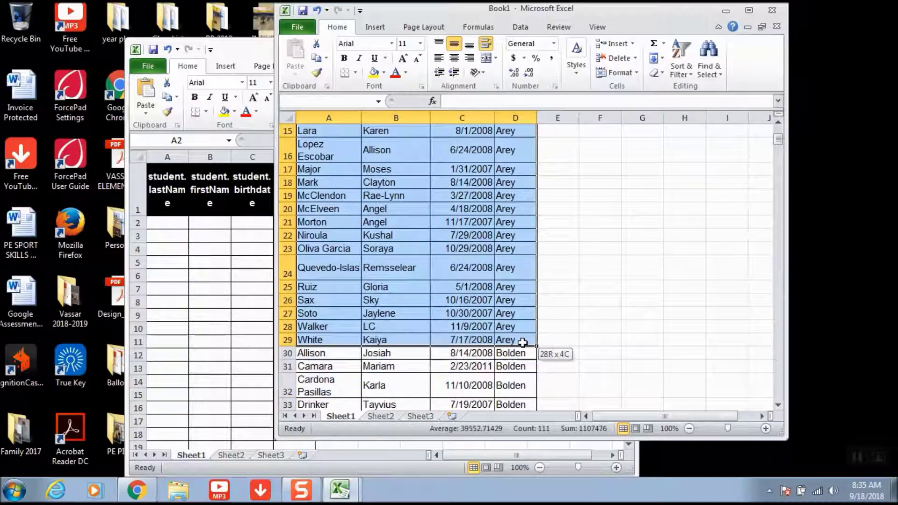
key(Delete)
- Copy the Bolden student rows 30–40 from Book1
click(520, 343)
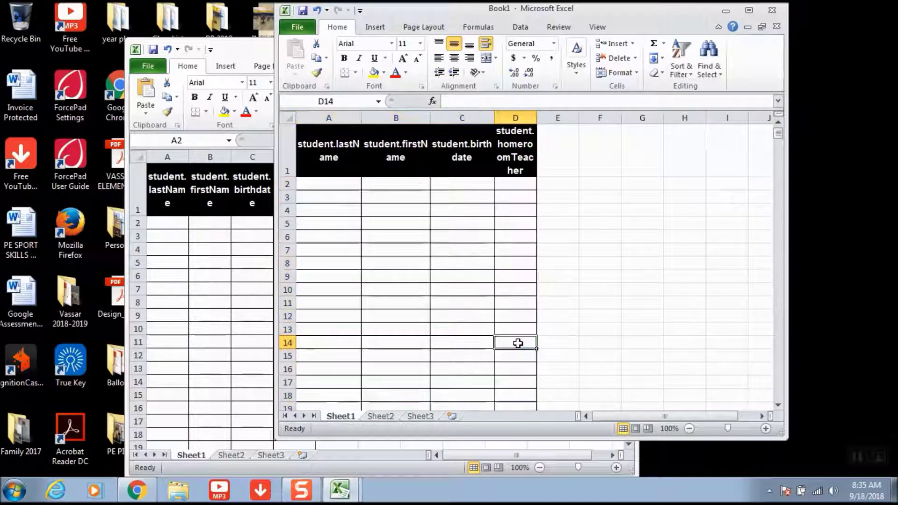
drag(778, 134, 778, 144)
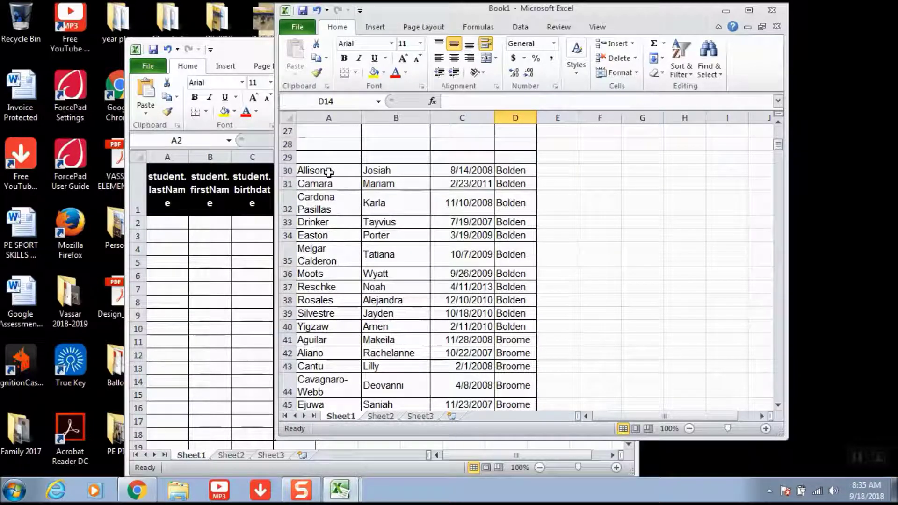
drag(327, 171, 509, 327)
right_click(508, 328)
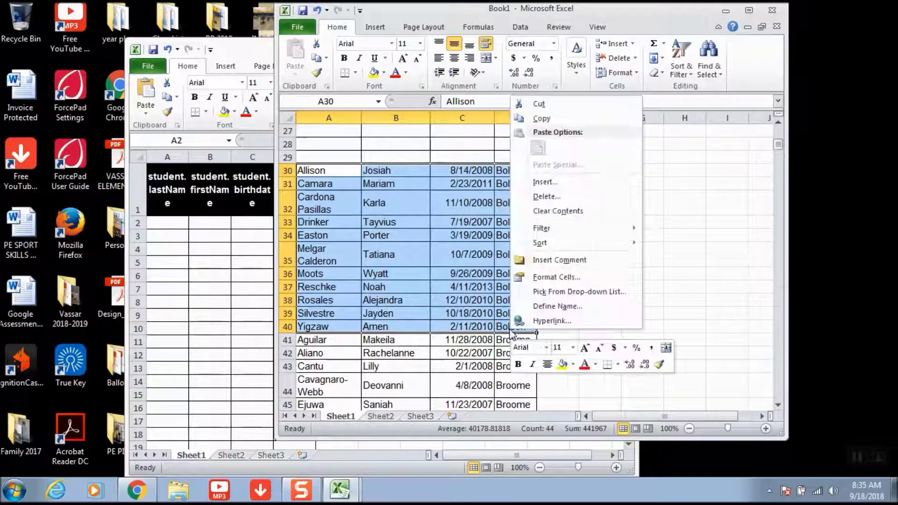
click(542, 118)
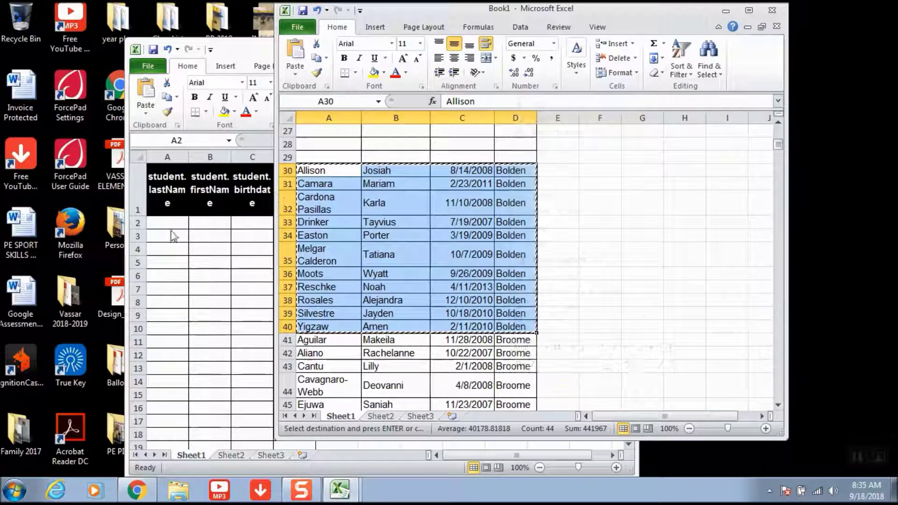
- Paste the Bolden rows at cell A2 under the Arey 5th header
click(158, 219)
right_click(159, 220)
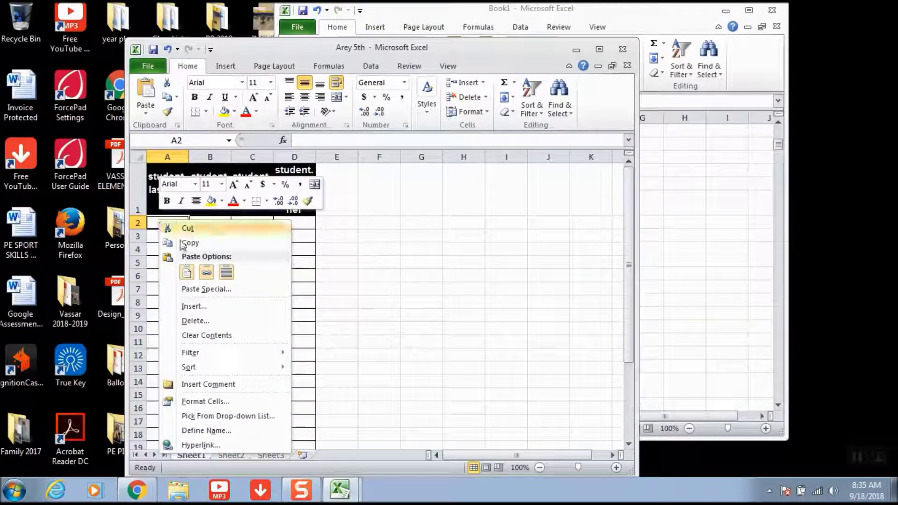
click(183, 272)
- Save a copy of the workbook as 'Bolden DLC'
click(148, 67)
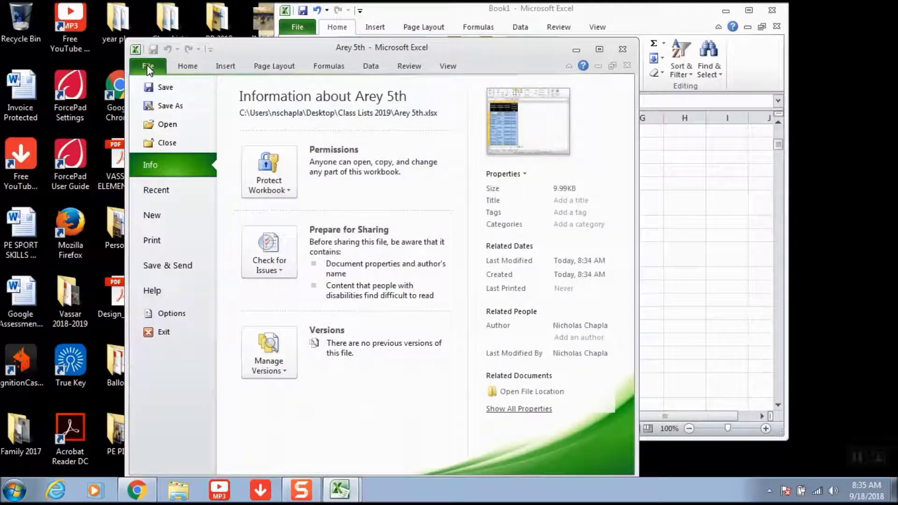
click(164, 106)
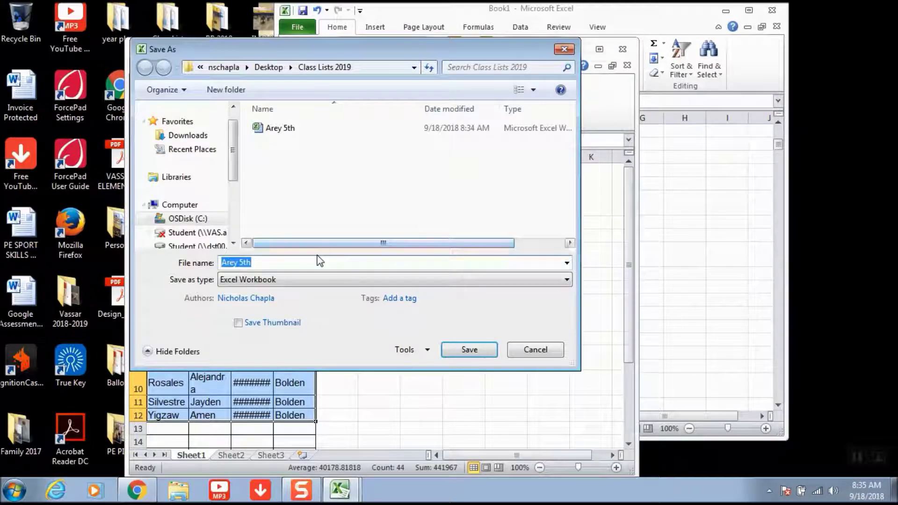
text(Bolden DLC)
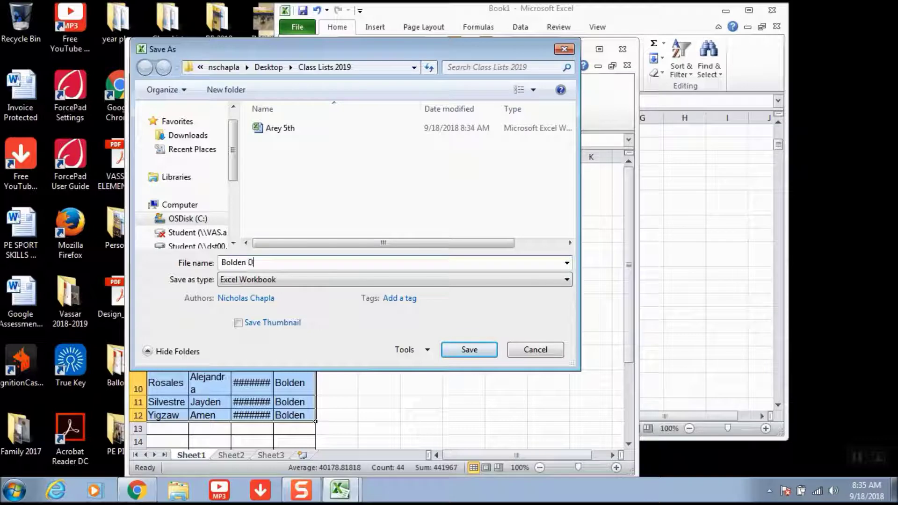
click(453, 354)
- Select the Bolden student rows A2:D14
drag(451, 350, 160, 221)
click(155, 236)
click(295, 310)
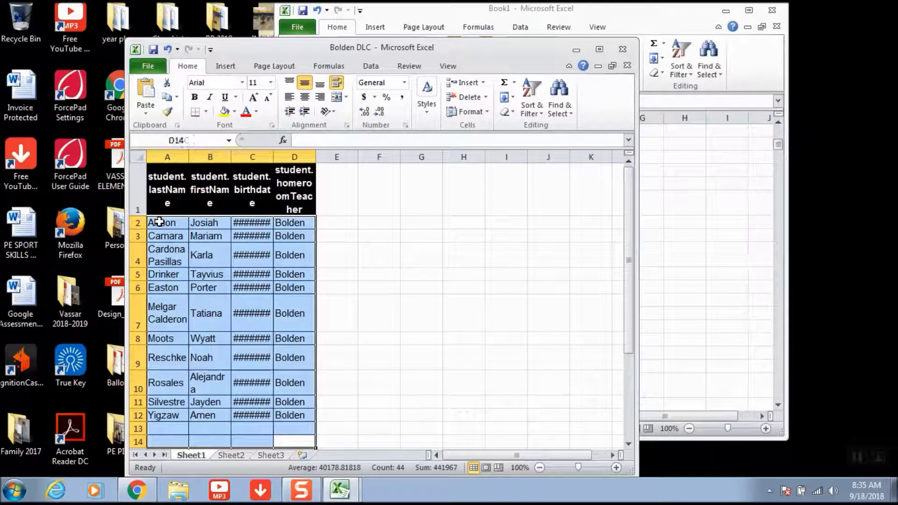
- Clear the Bolden students from Bolden DLC and from Book1 rows 30–40
key(Delete)
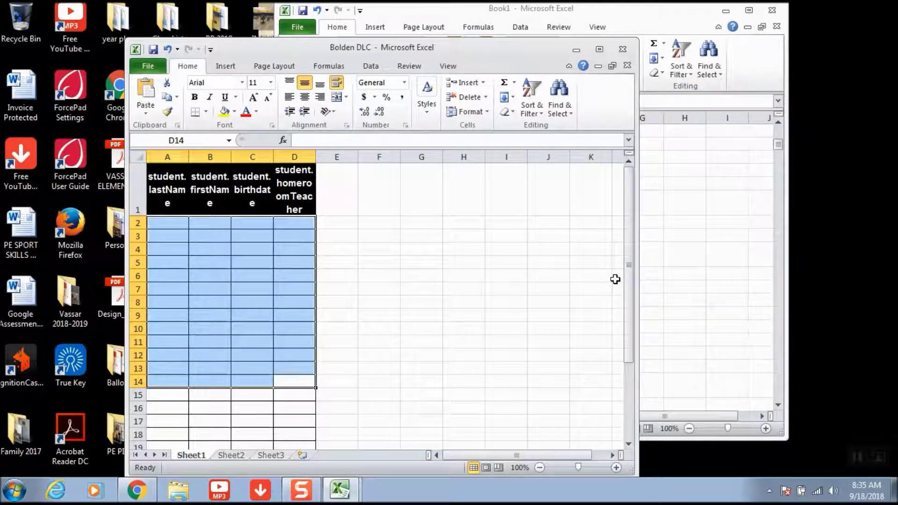
click(659, 283)
key(Delete)
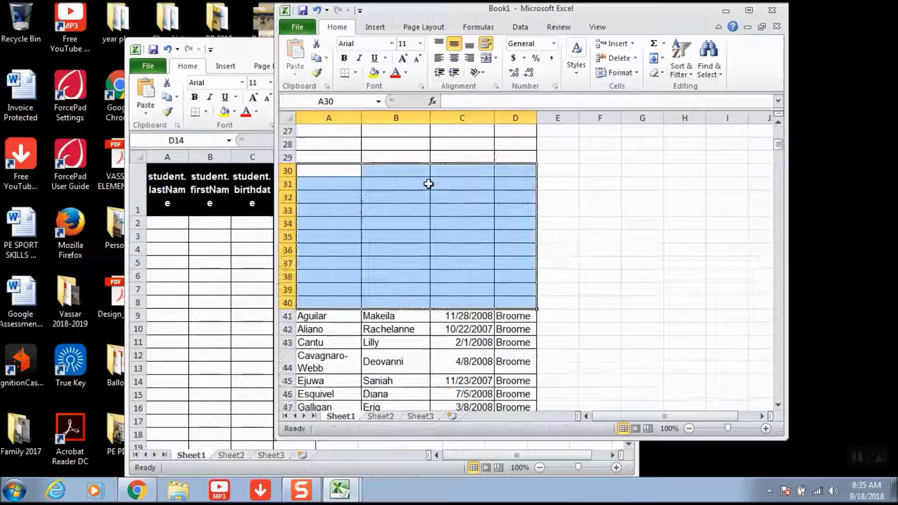
- Copy the Broome students from Book1 row 41 onward and paste them at A2 in Bolden DLC, accepting the size warning
drag(310, 318, 524, 305)
right_click(525, 305)
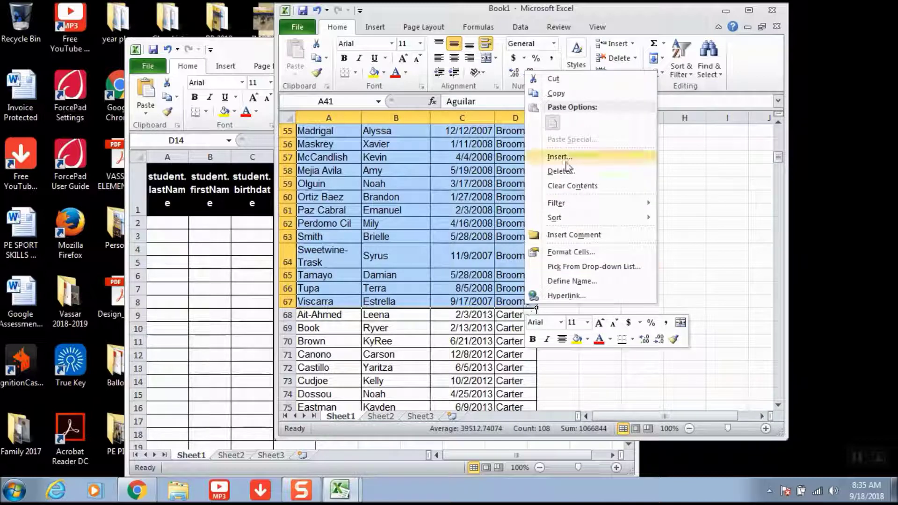
click(554, 94)
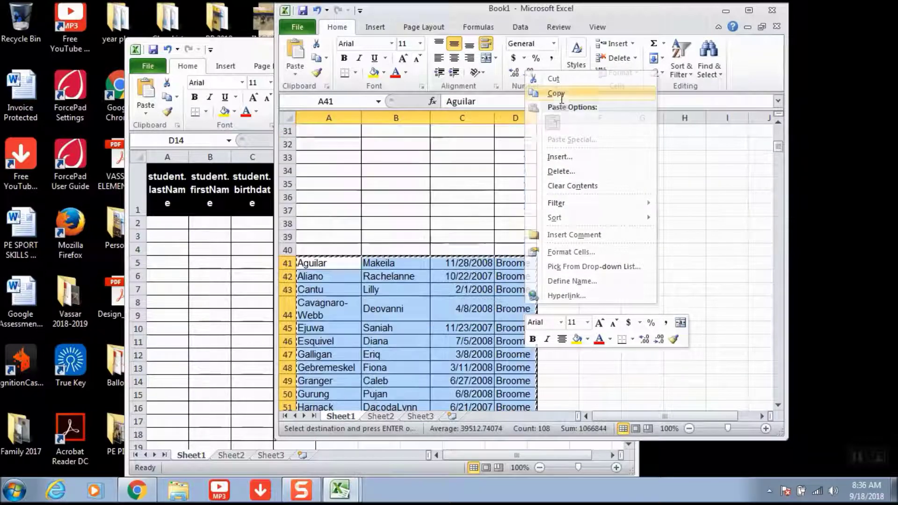
click(147, 205)
right_click(159, 219)
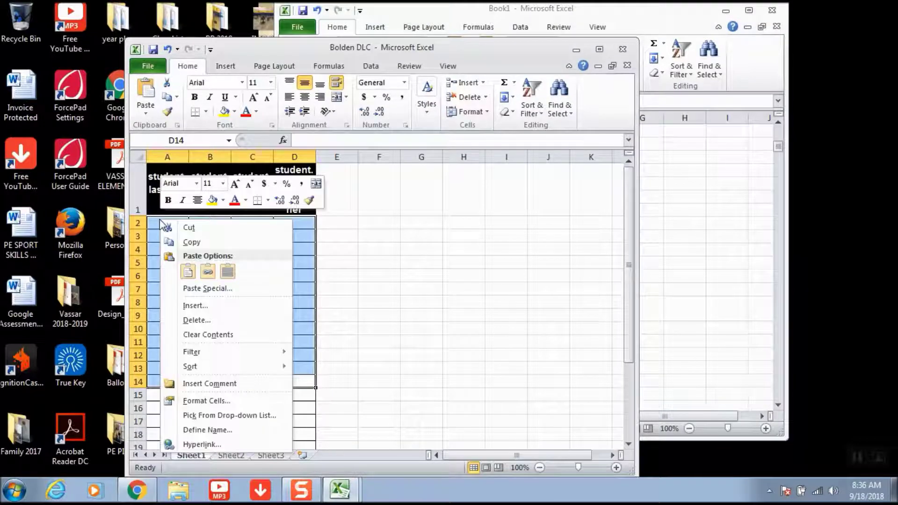
click(188, 271)
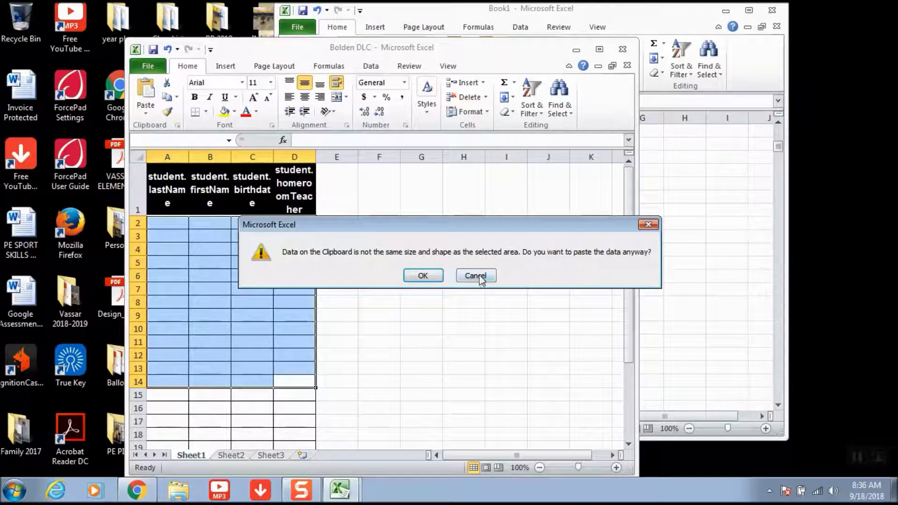
click(423, 276)
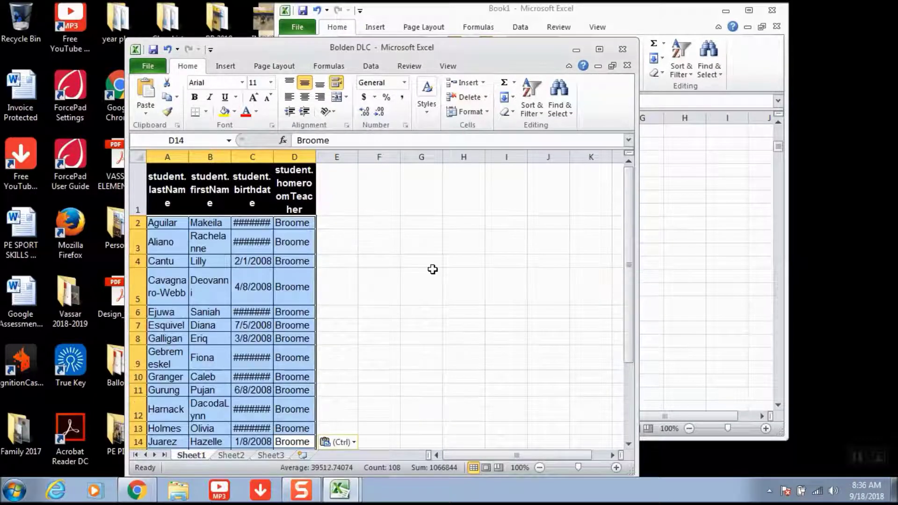
click(147, 66)
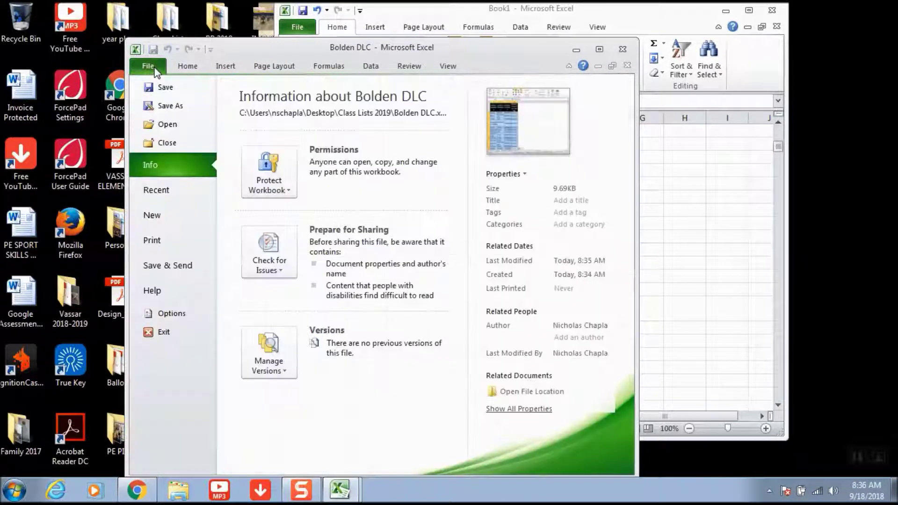
- Save the workbook as 'Broome 5th' in Class Lists 2019
click(163, 107)
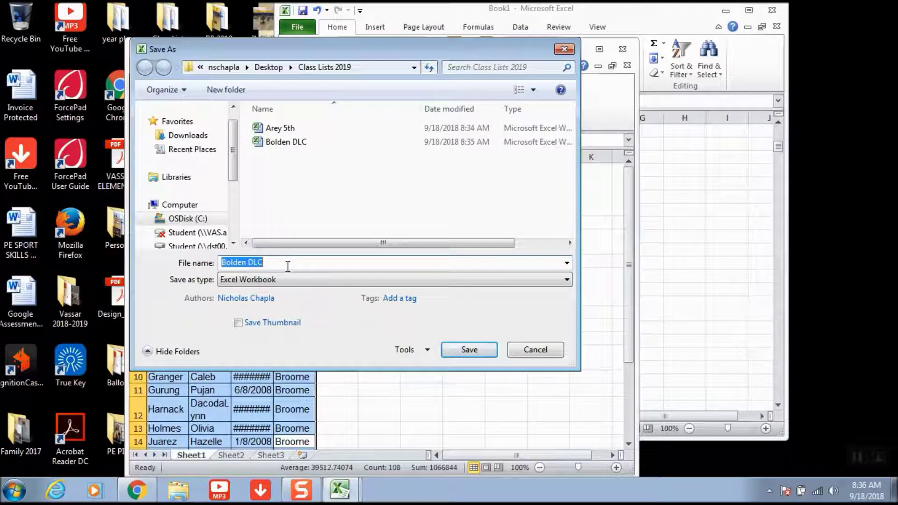
text(Broome 5th)
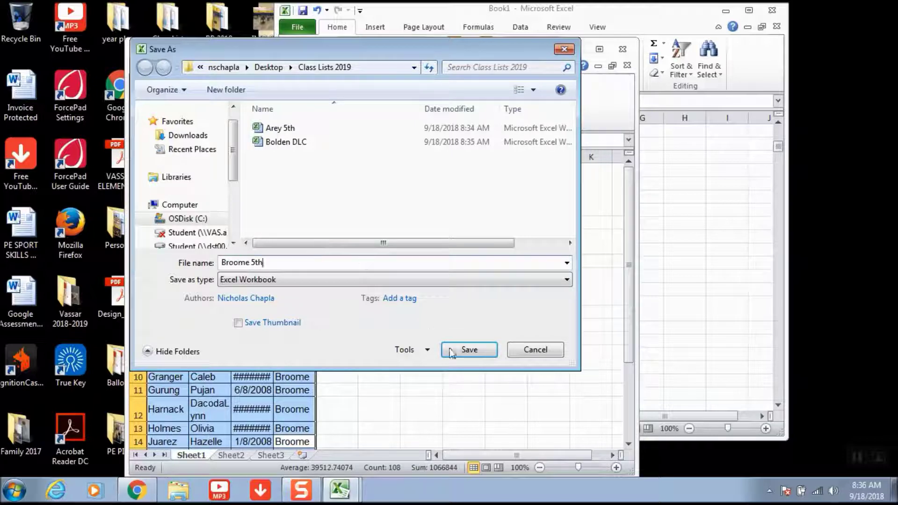
click(469, 350)
- Clear the Broome student data and close Book1 without saving
key(Delete)
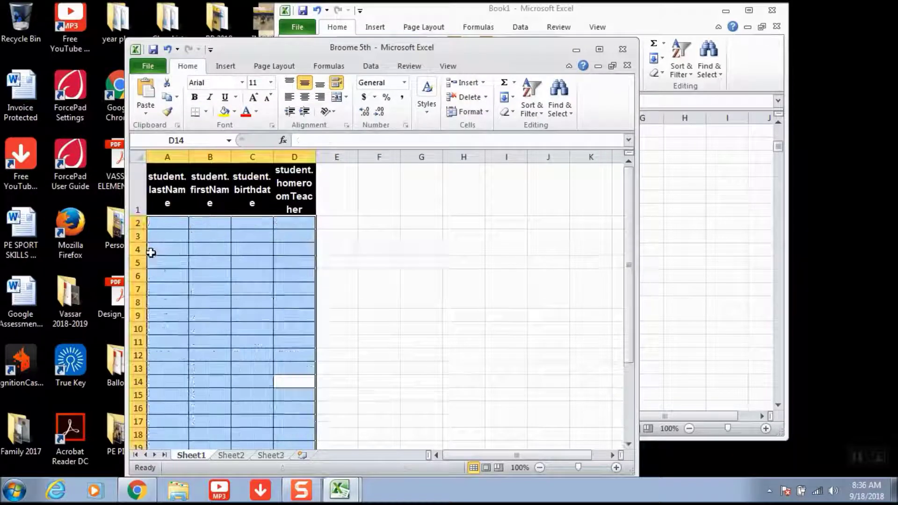
click(676, 280)
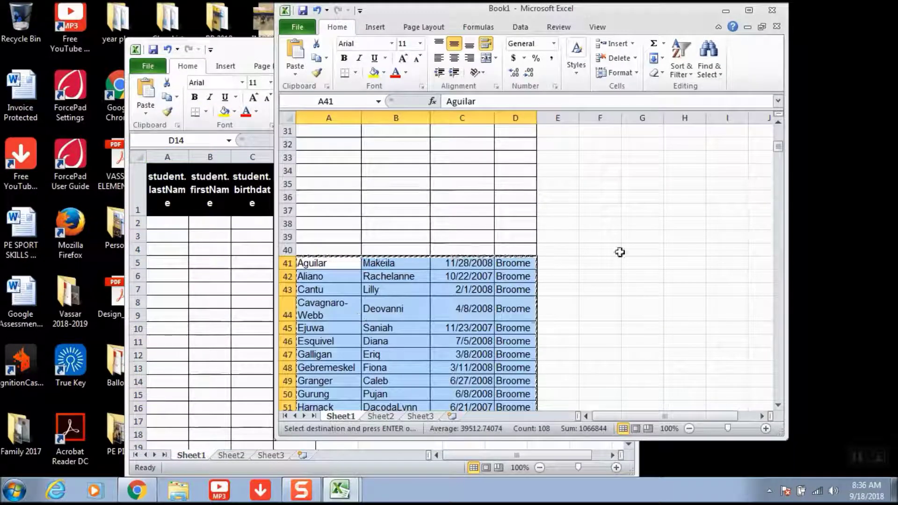
key(ctrl+w)
click(447, 260)
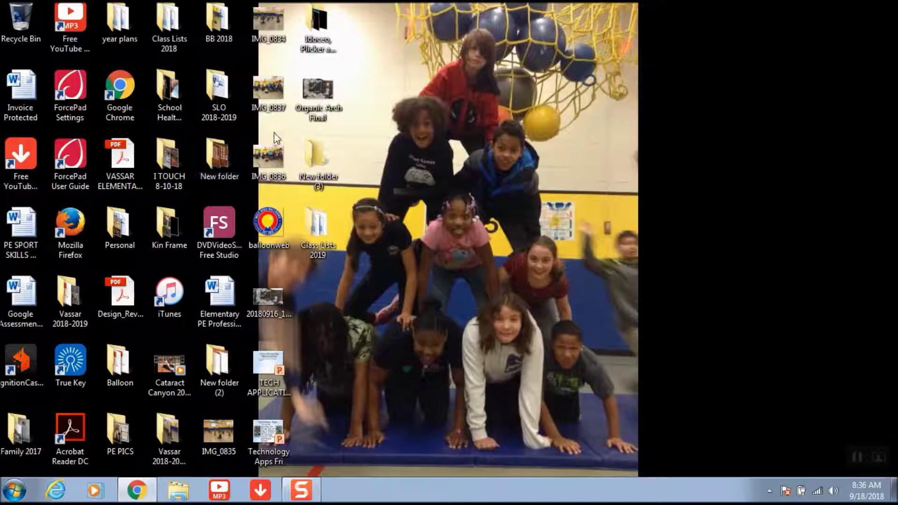
- Open the Class Lists 2018 desktop folder and bring Chrome with the extract table forward
double_click(173, 31)
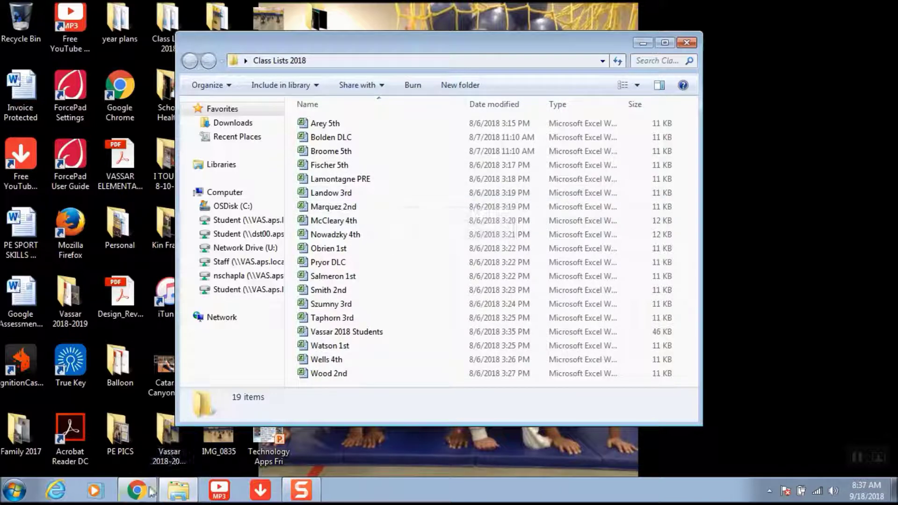
mouse_move(139, 496)
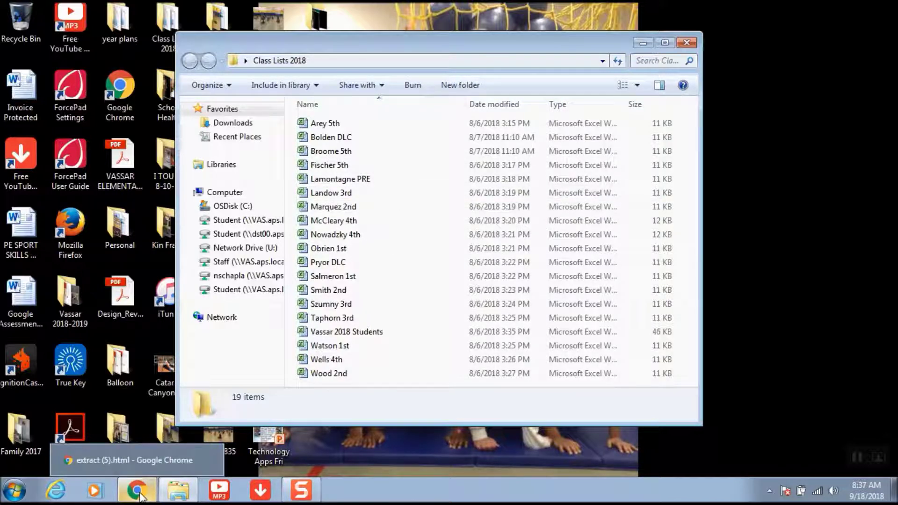
click(141, 495)
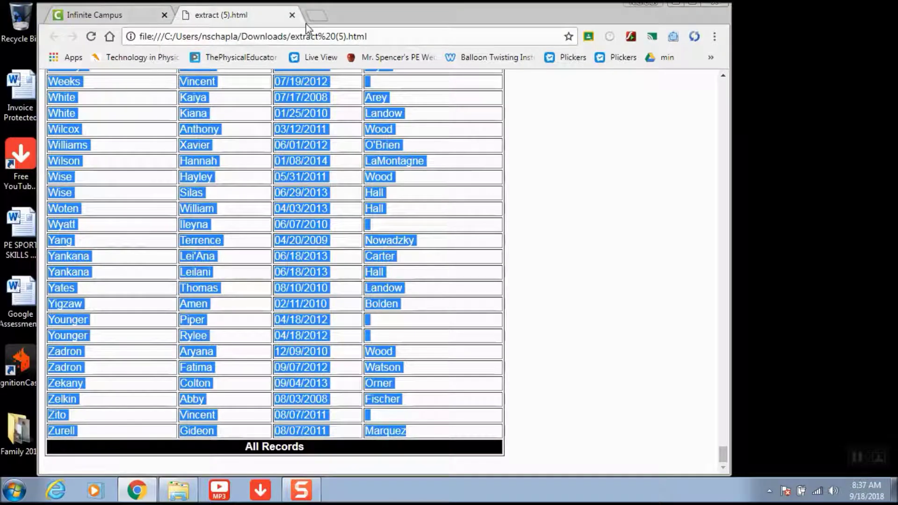
- Close the extract tab, go to dropbox.com and show the Files list
click(291, 16)
click(259, 36)
text(dropbox.com)
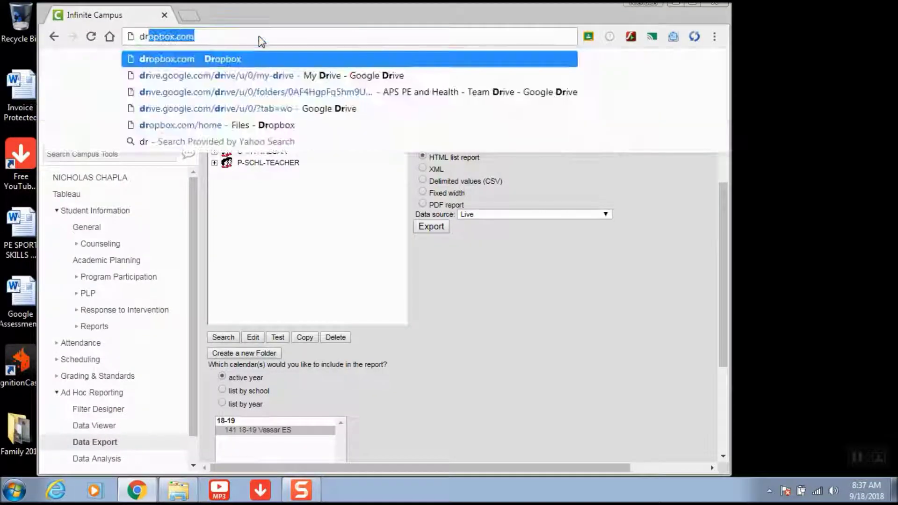
key(Return)
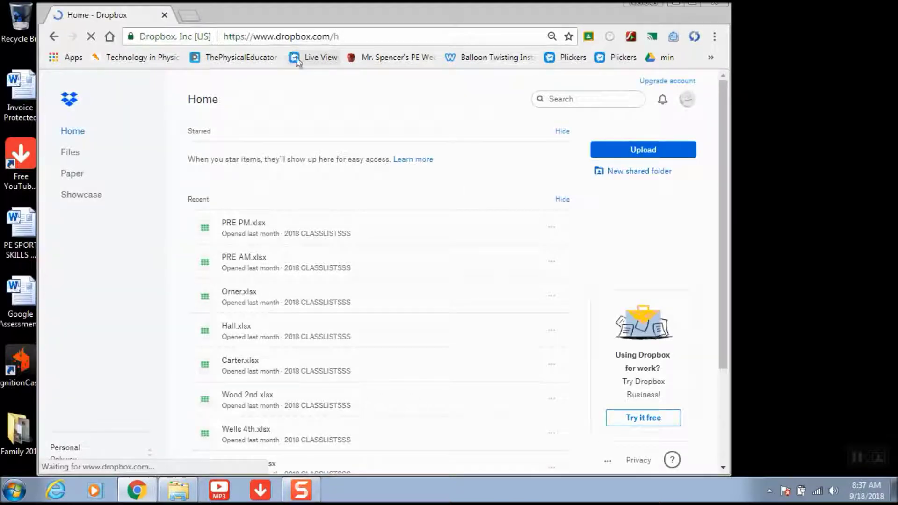
click(71, 153)
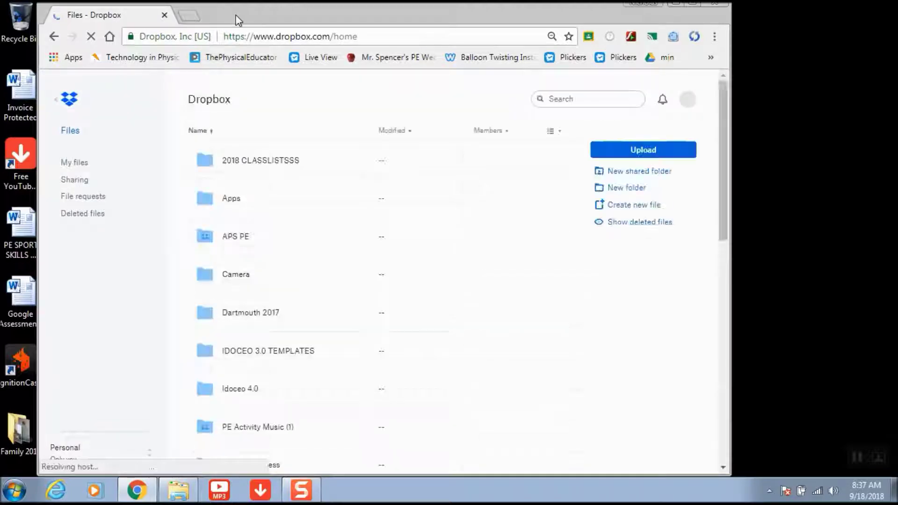
drag(238, 20, 440, 62)
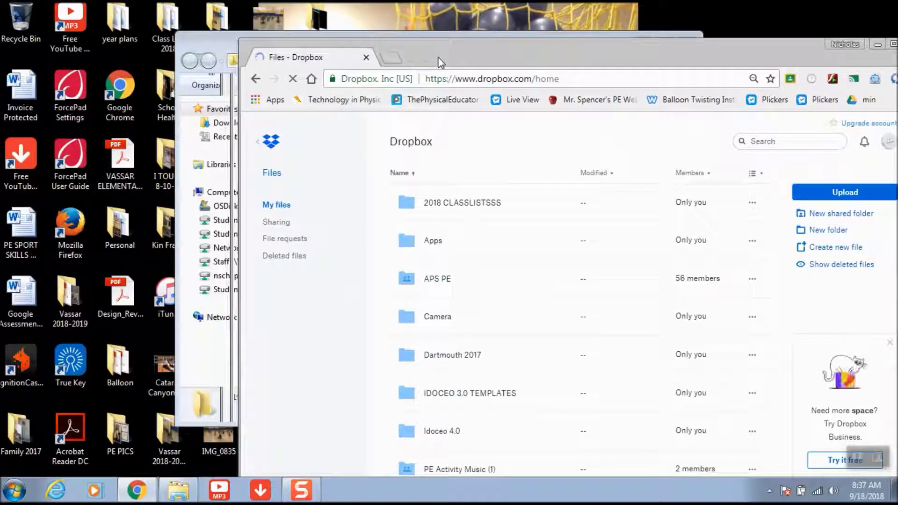
- Close the Class Lists 2018 window and open the 2018 CLASSLISTSSS folder in Dropbox
drag(182, 49, 317, 20)
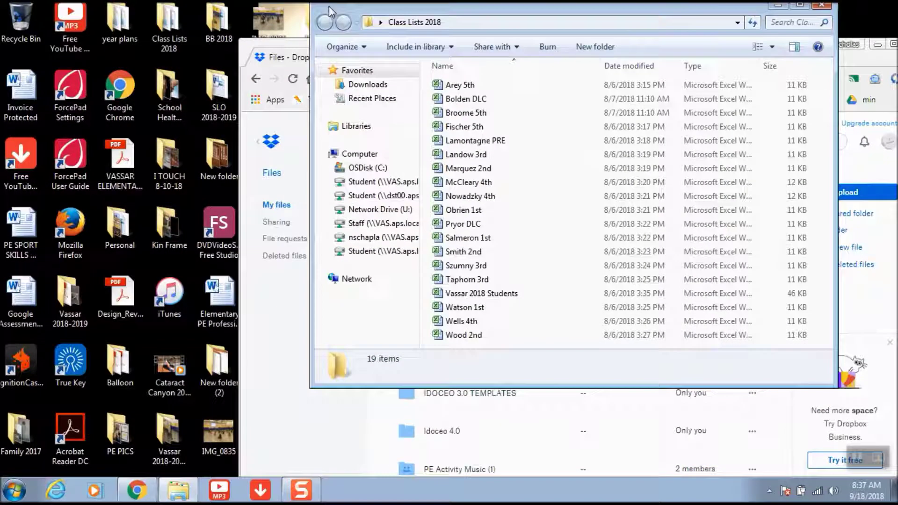
drag(164, 26, 119, 47)
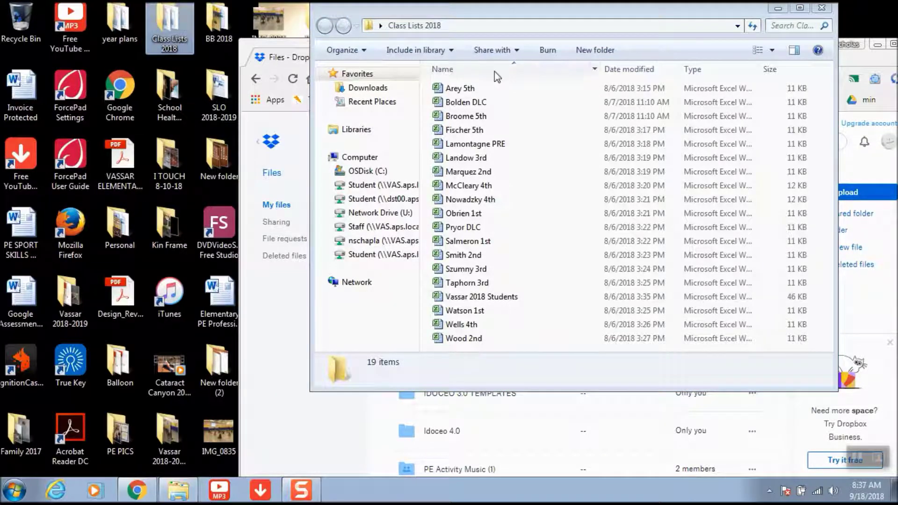
click(821, 8)
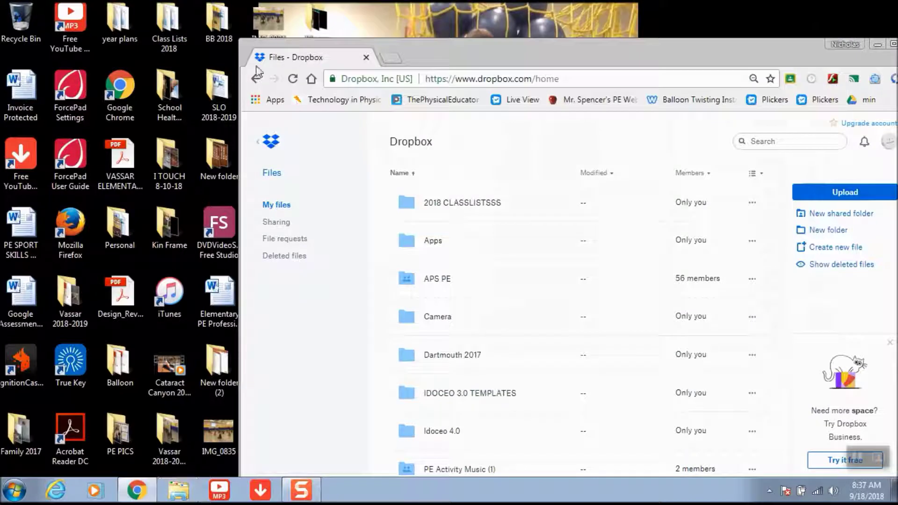
drag(243, 230, 159, 38)
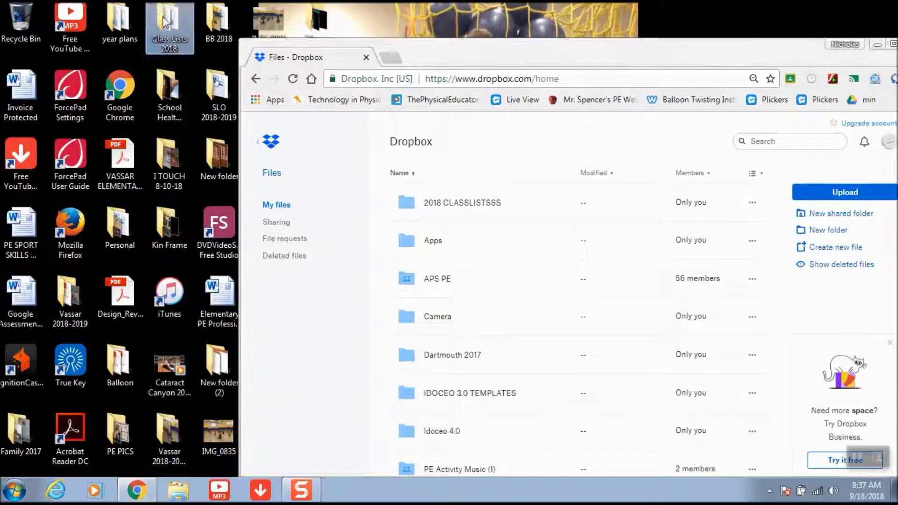
click(479, 208)
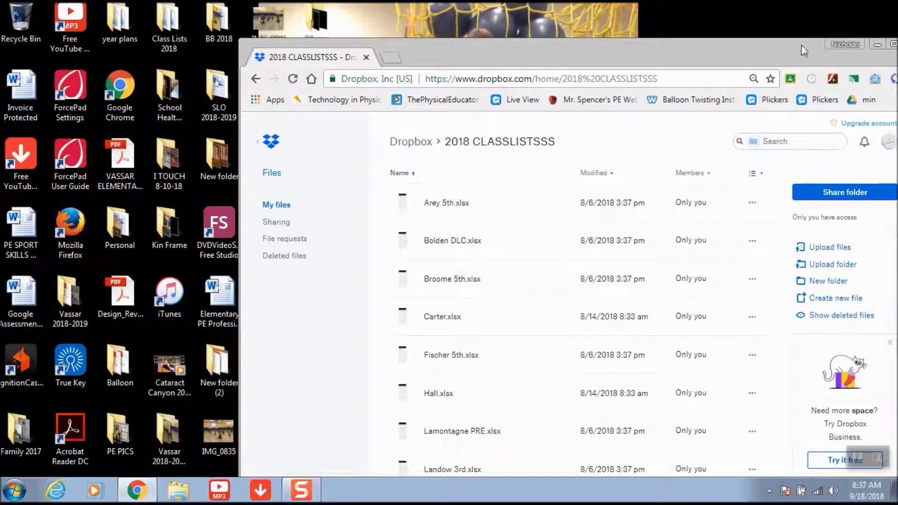
drag(802, 46, 647, 29)
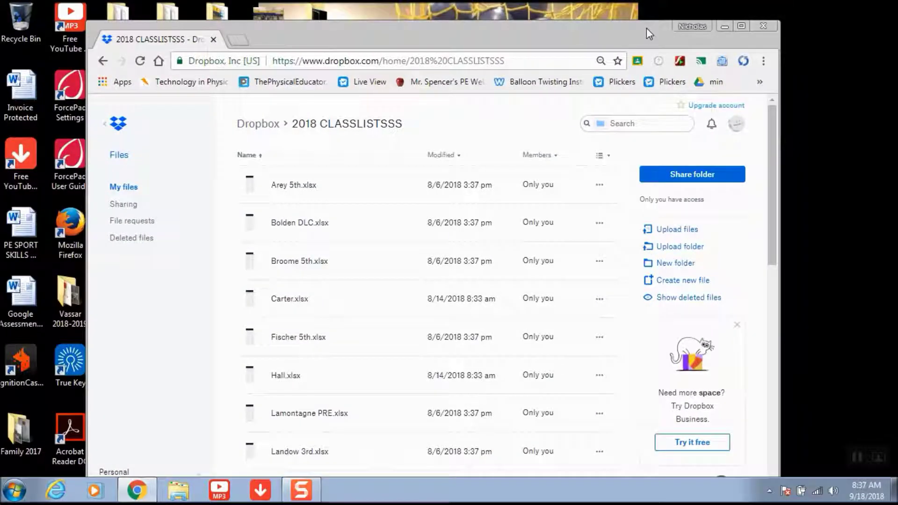